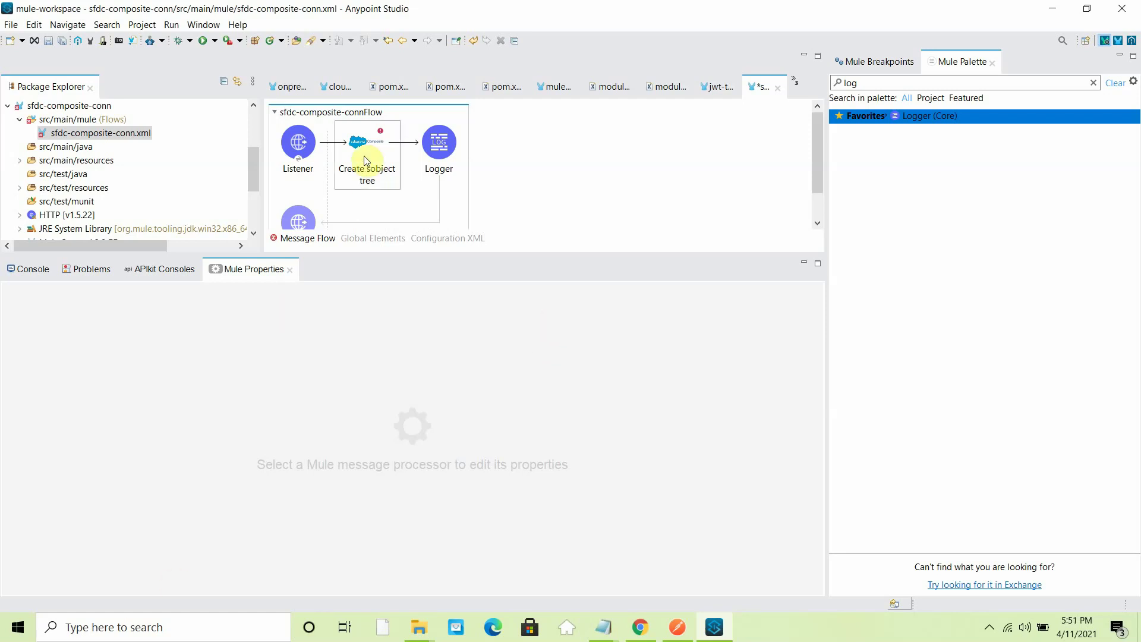
- Create a Salesforce Composite Config global element with OAuth v2.0 as its connection type
left_click(373, 238)
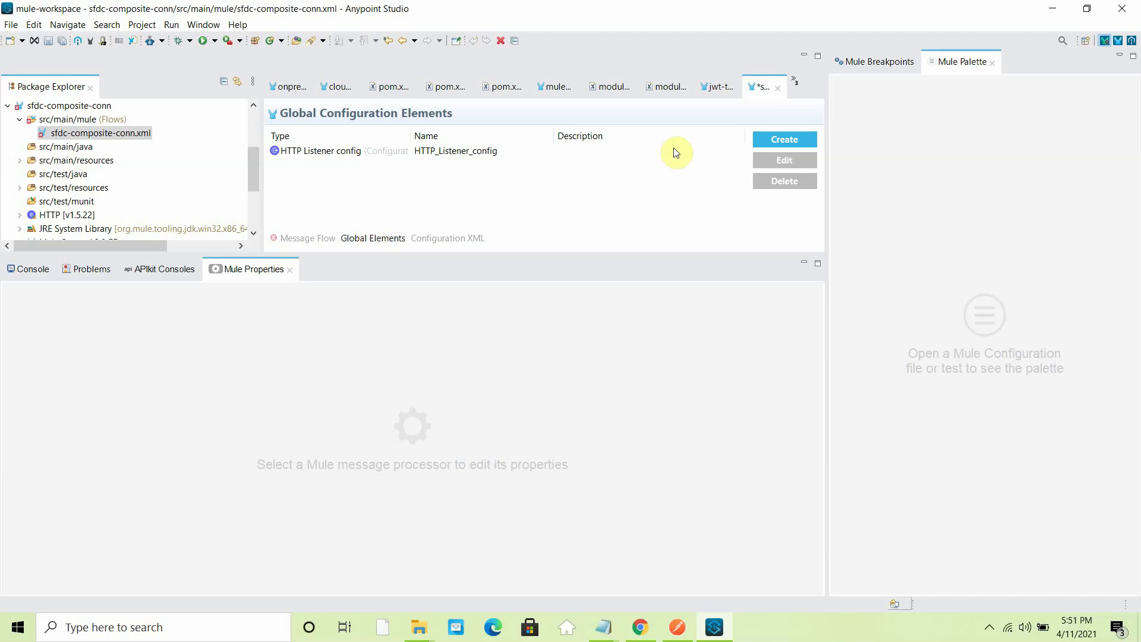
left_click(772, 142)
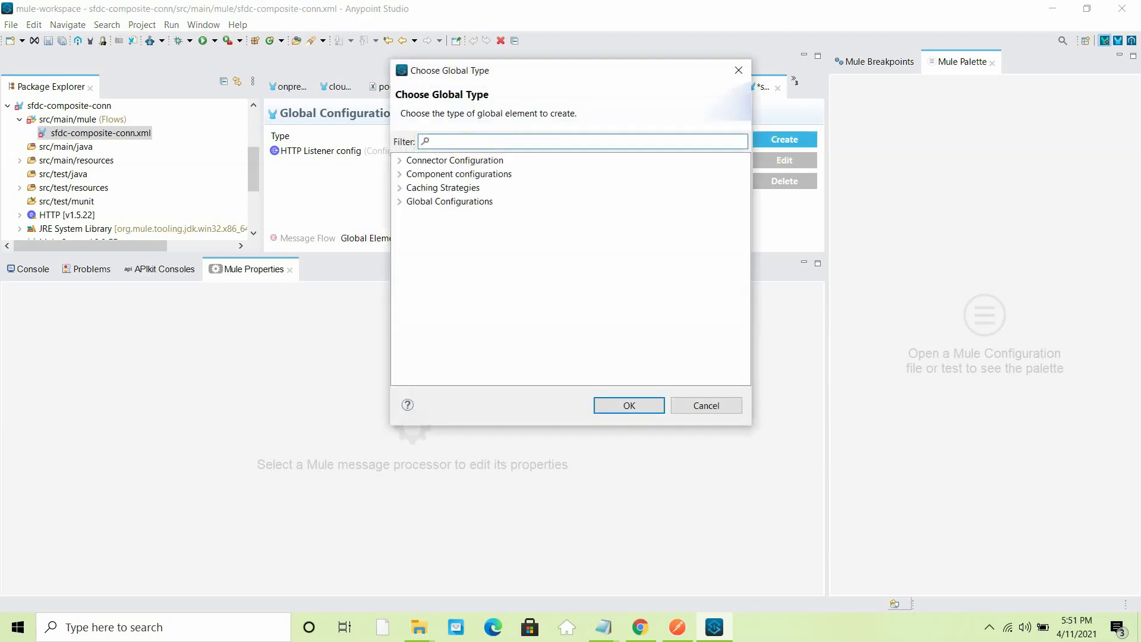
type("sale")
double_click(486, 174)
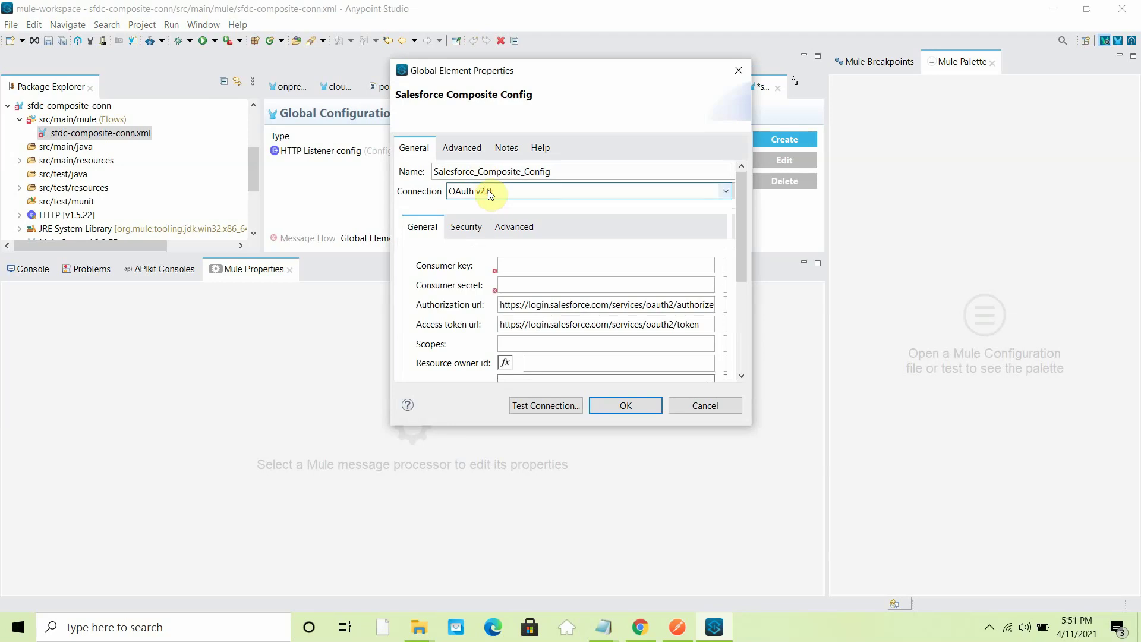
left_click(487, 190)
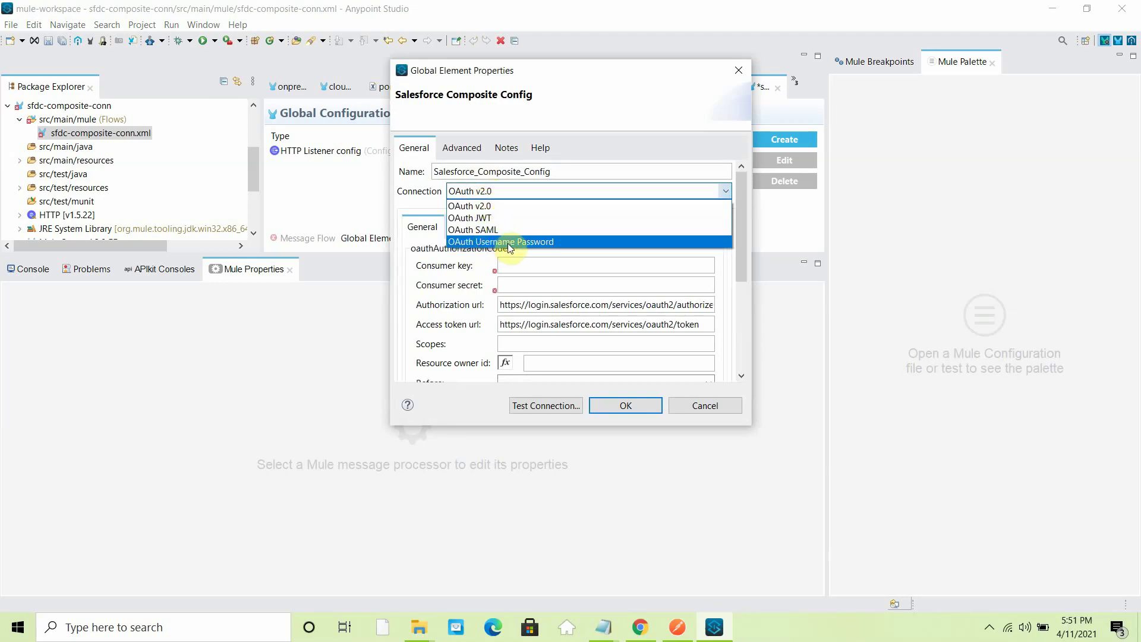
left_click(488, 206)
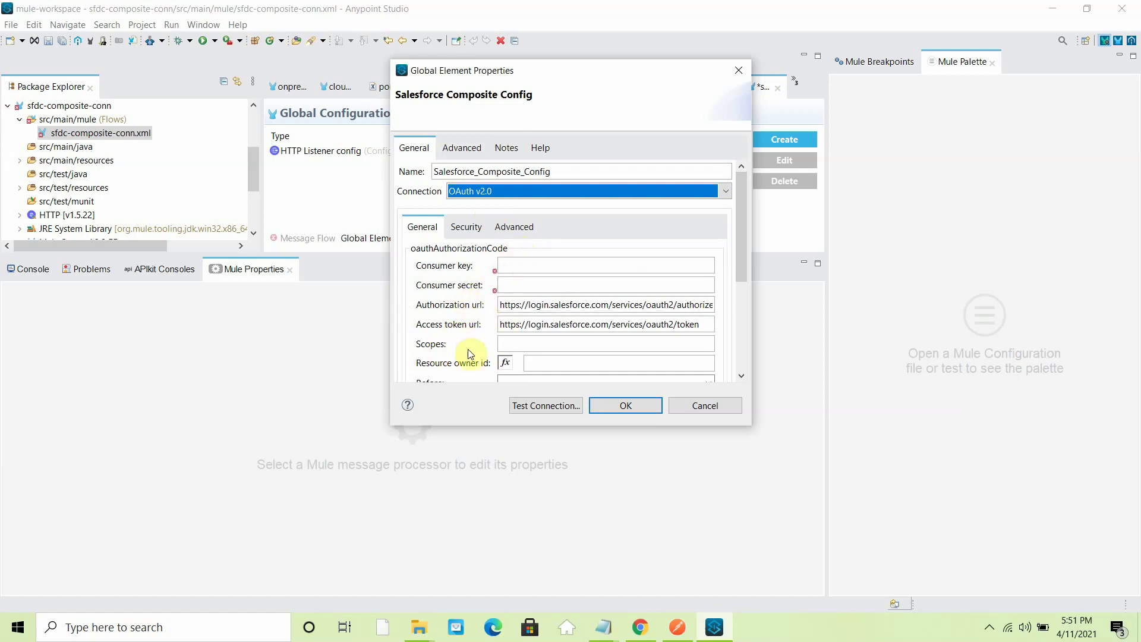
- Check the connection settings of the HTTP listener configuration used by the OAuth callback, leaving it unedited
left_click_drag(741, 254, 747, 329)
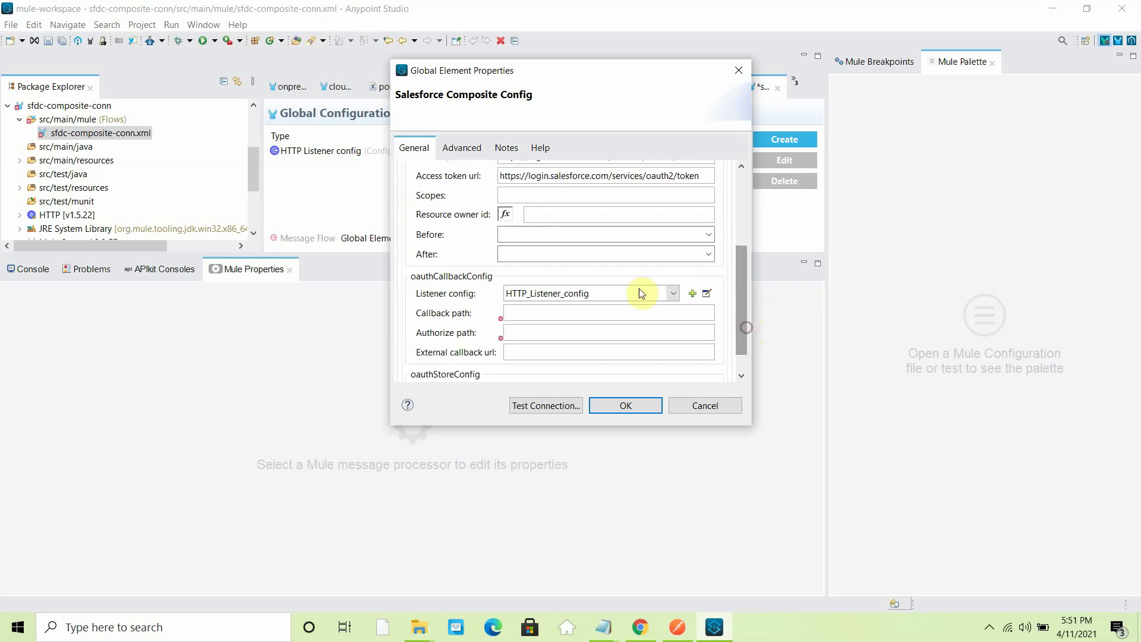
left_click(706, 293)
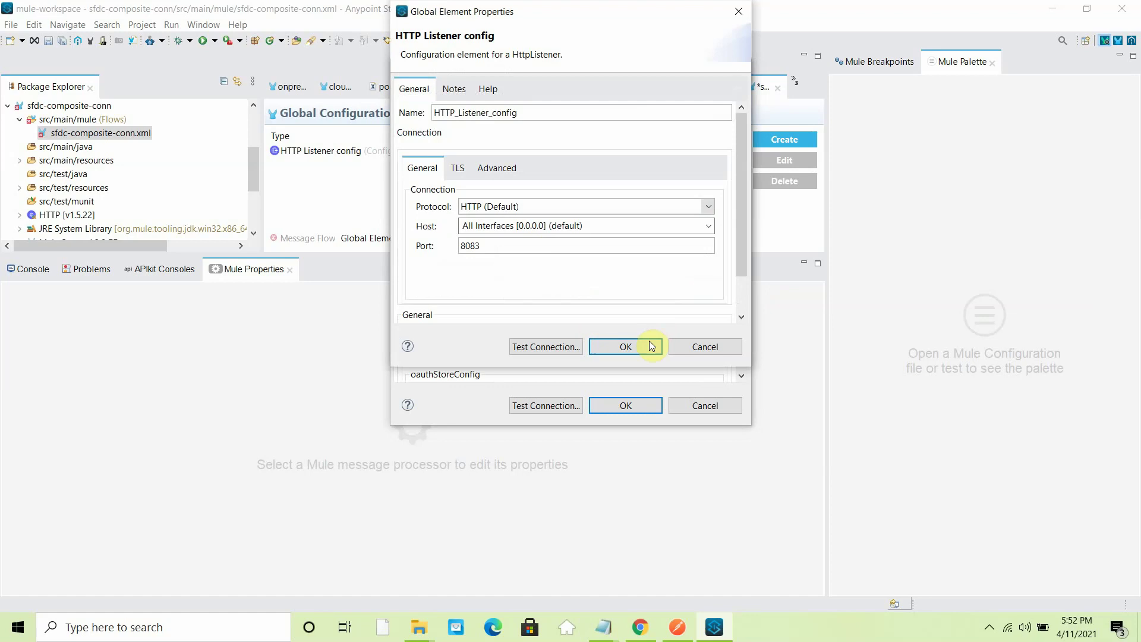
left_click(703, 346)
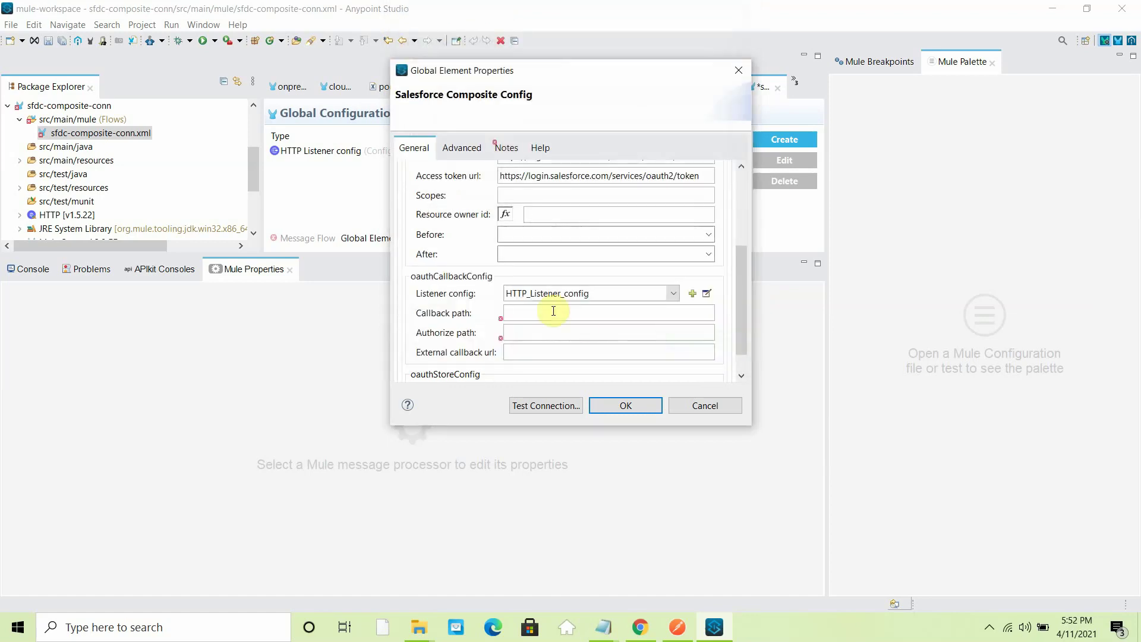
- Set the OAuth callback path to /callback and the authorize path to /authorize
left_click(553, 311)
type("/callback")
left_click(546, 334)
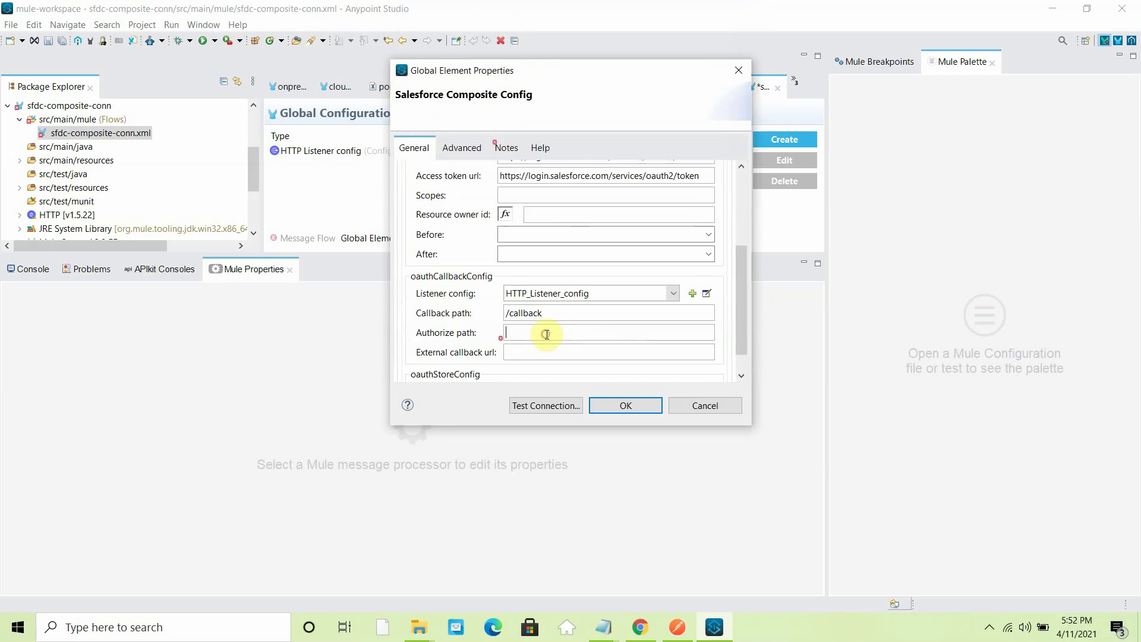
type("/author")
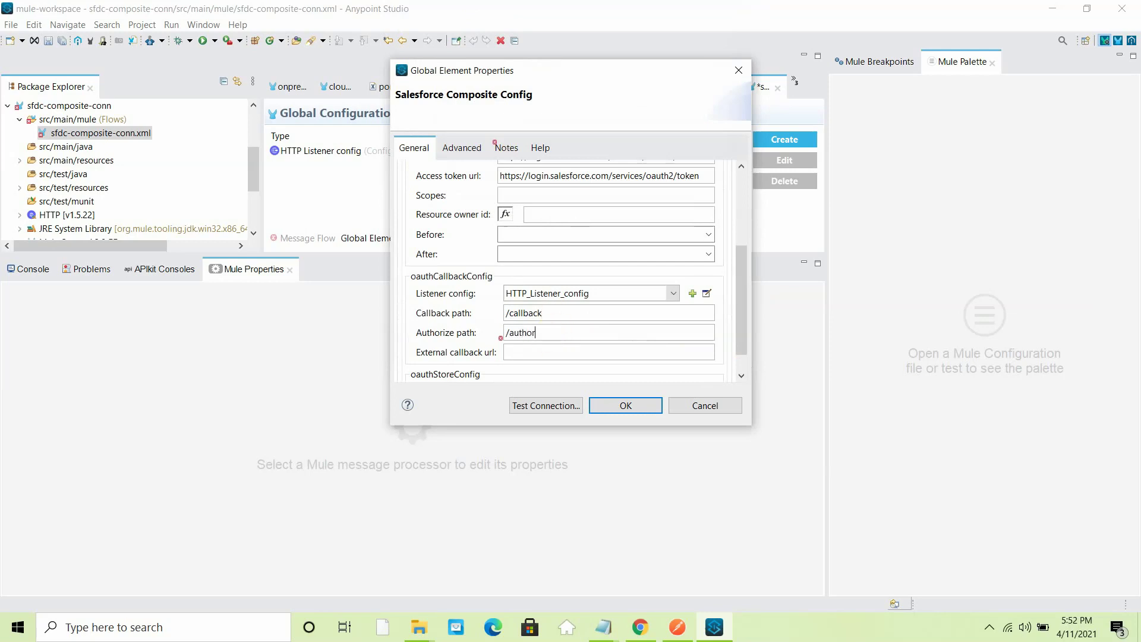
type("ize")
left_click(545, 351)
type("http://localhost:")
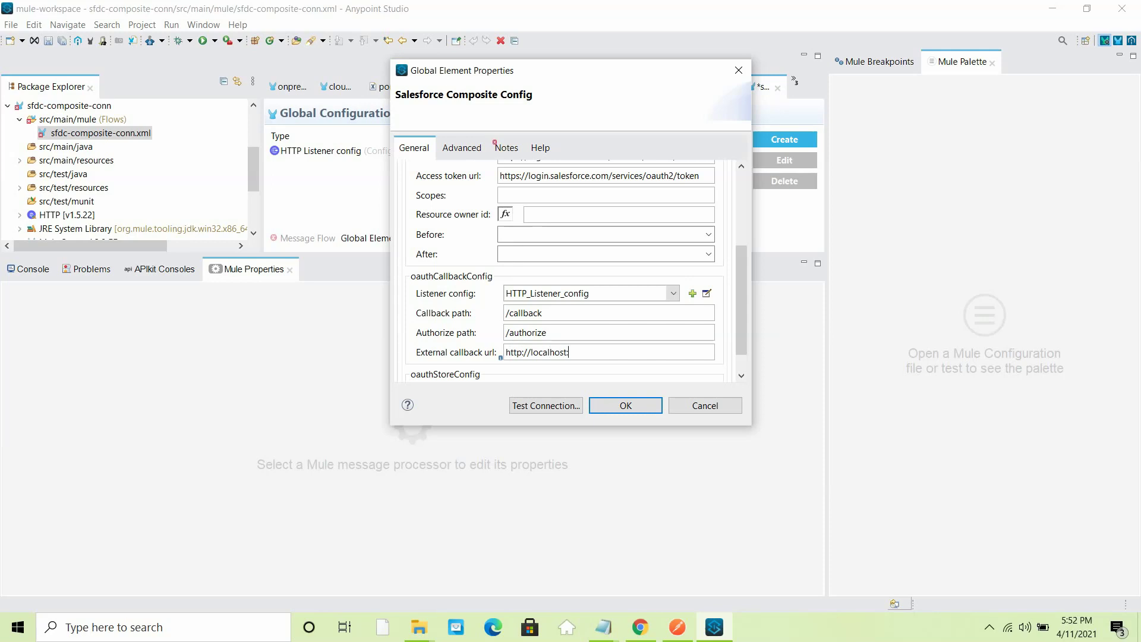
type("8083/c")
type("allbacl")
type("=h")
key("BackSpace")
key("BackSpace")
key("BackSpace")
type("k")
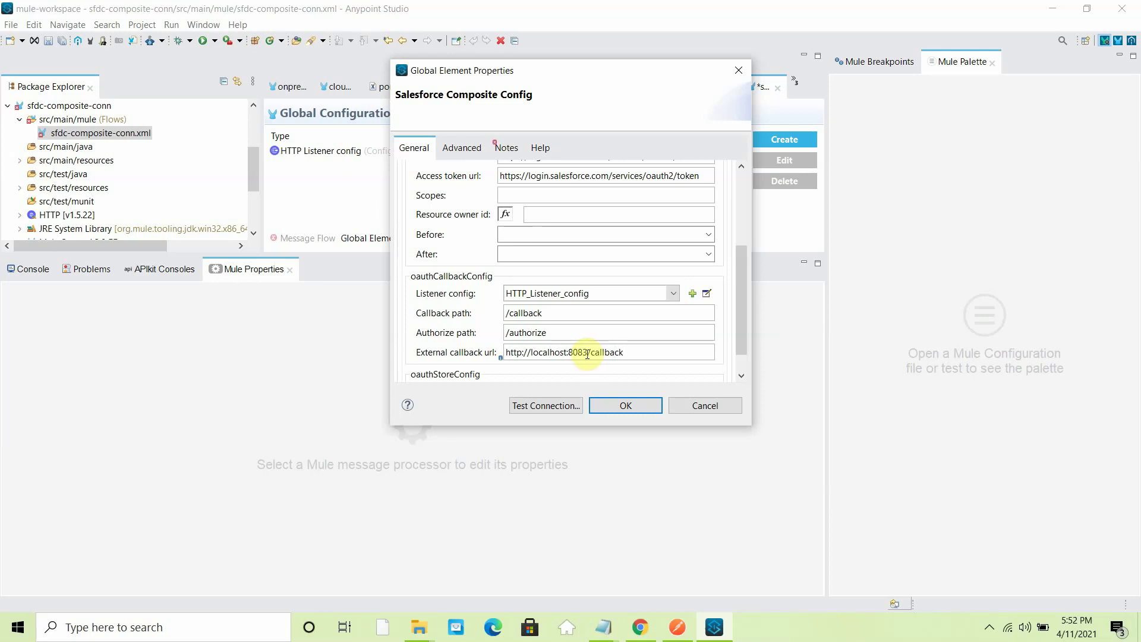
left_click_drag(540, 313, 512, 316)
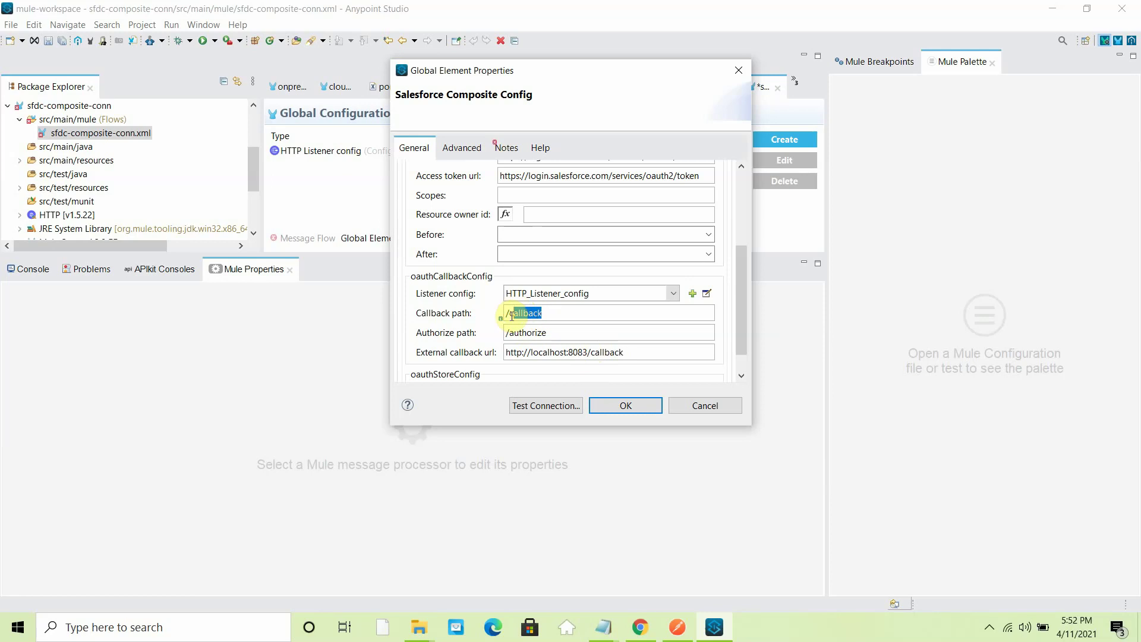
mouse_move(435, 364)
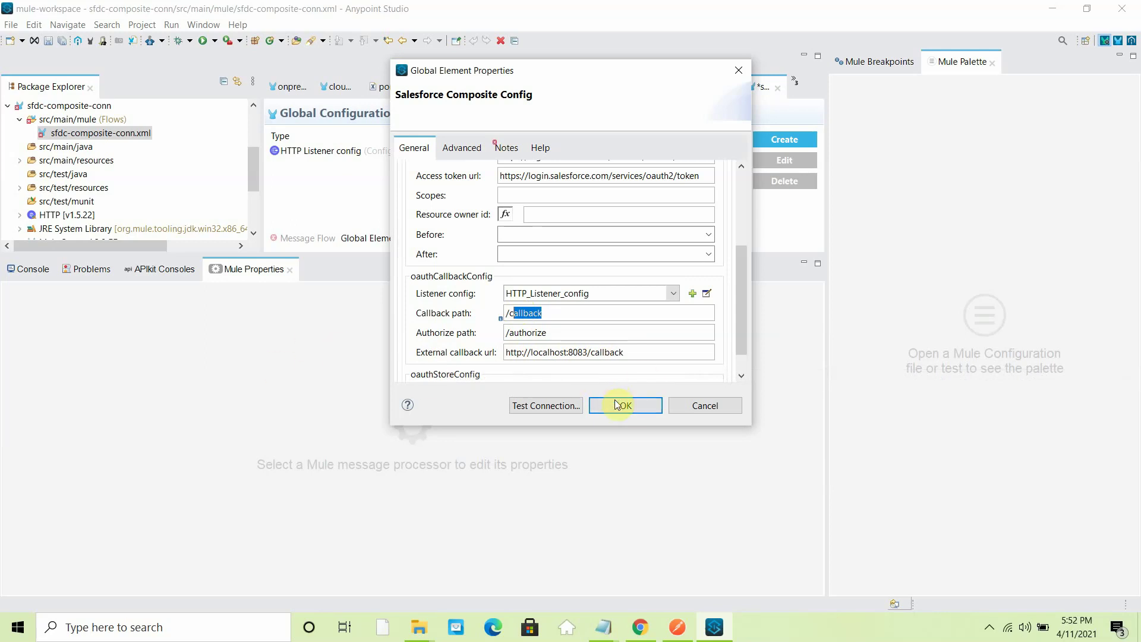
- Switch to Salesforce in Chrome and start a new connected app from the Apps page in Setup
left_click(640, 627)
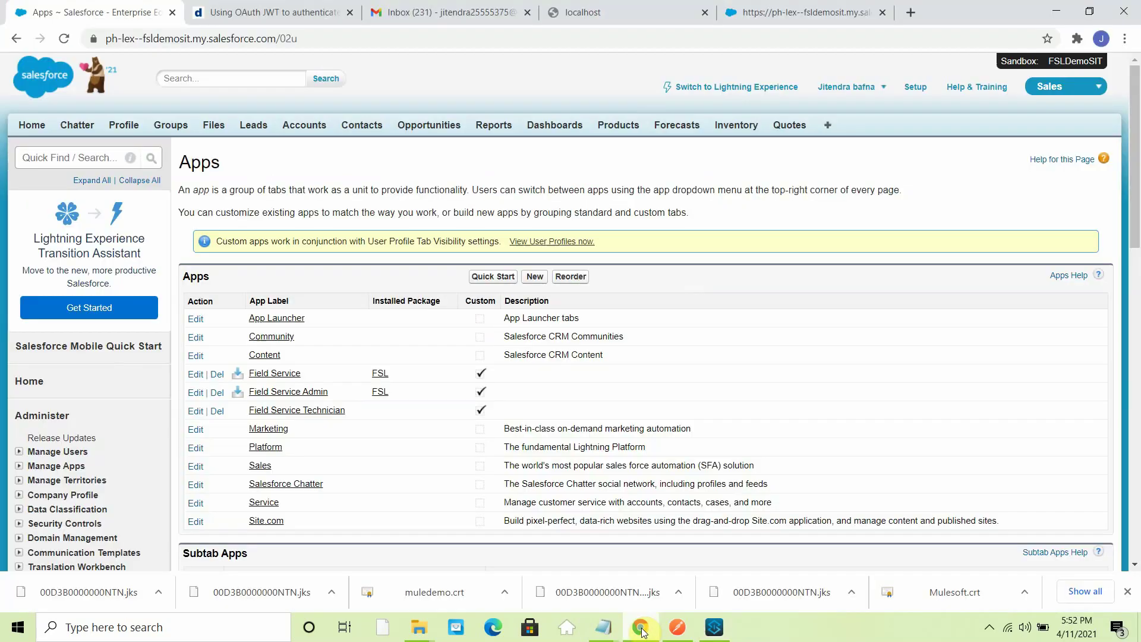
left_click(916, 94)
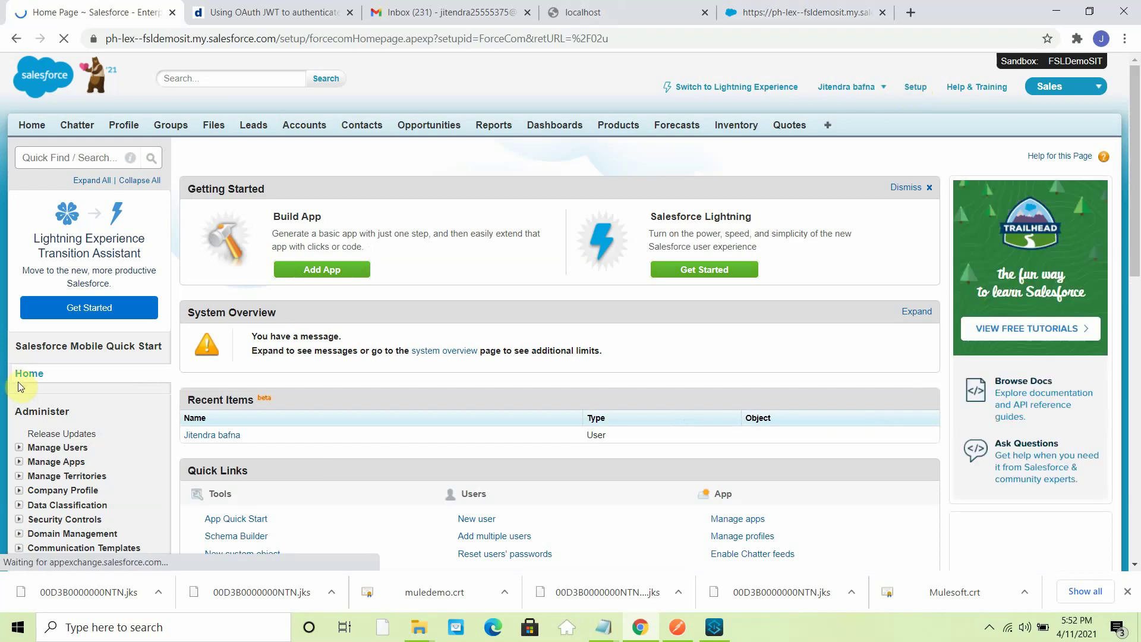
scroll(73, 420, "down", 3)
scroll(74, 421, "down", 2)
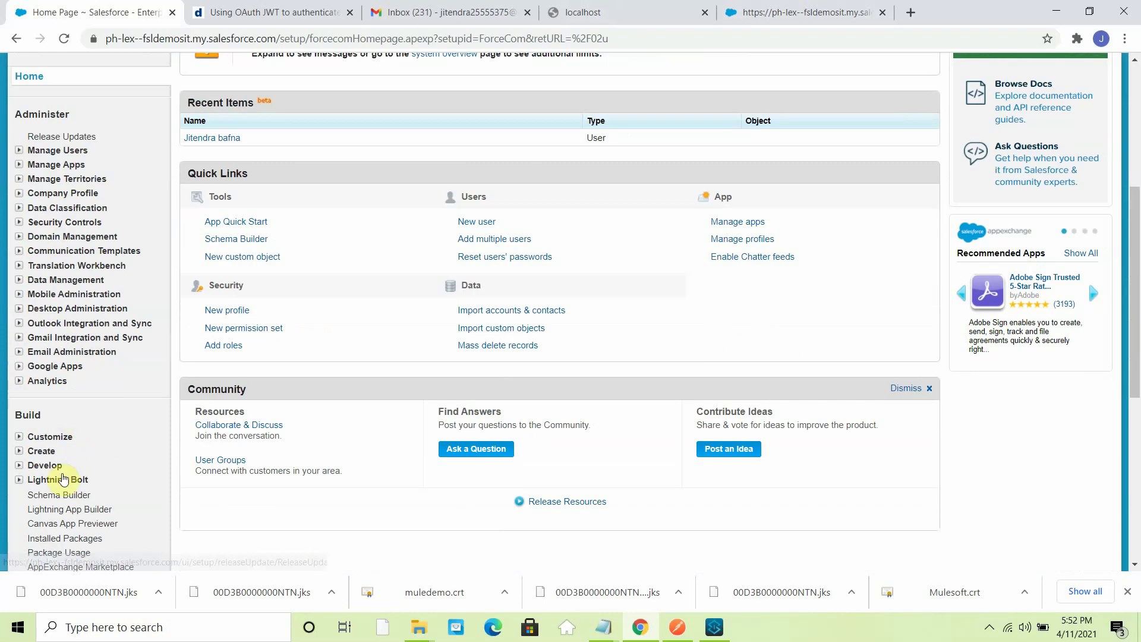
left_click(21, 454)
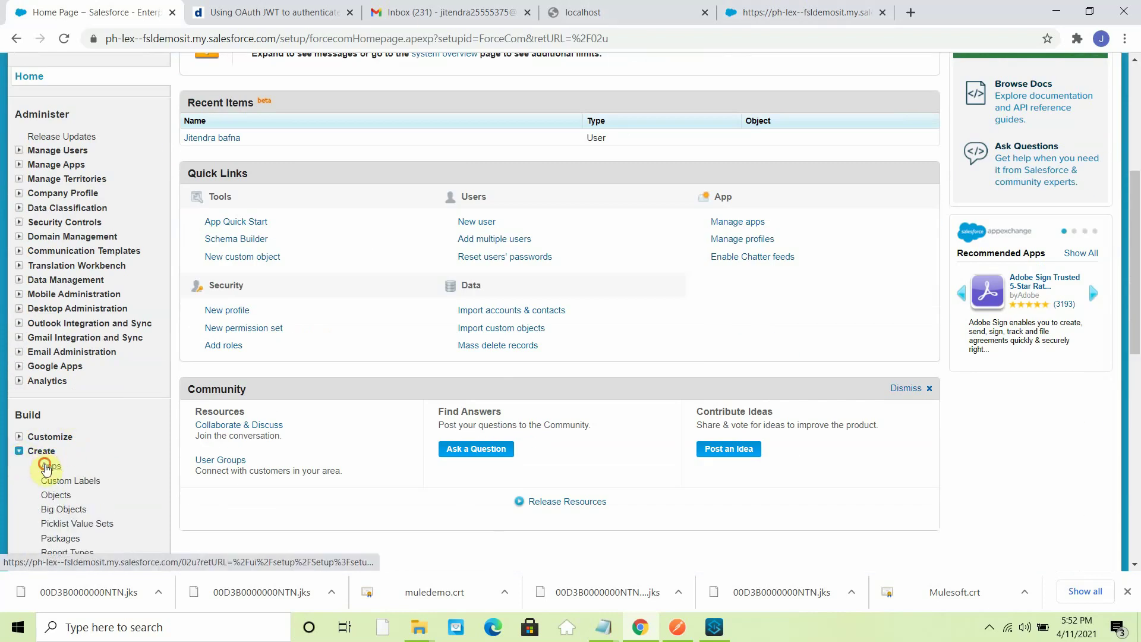
left_click(47, 467)
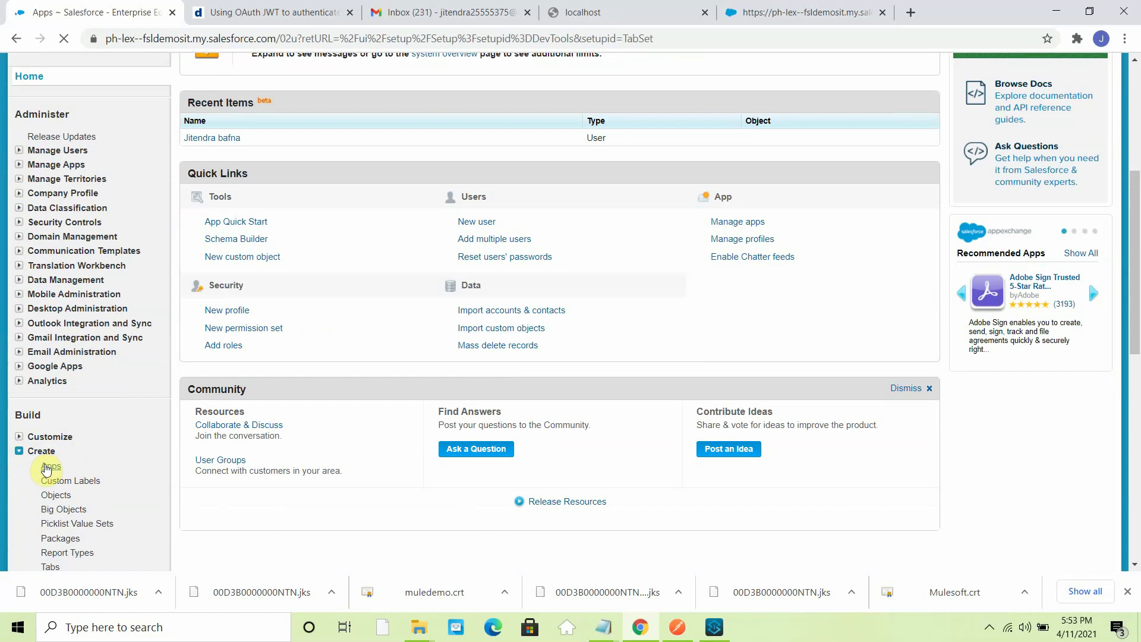
scroll(369, 395, "down", 10)
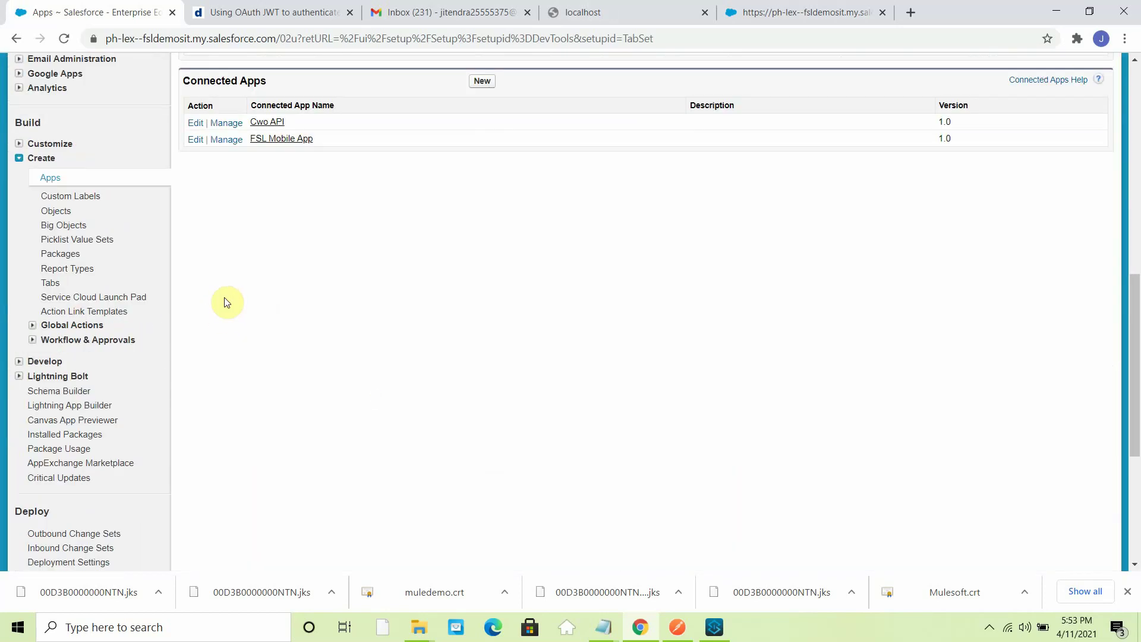
scroll(280, 272, "up", 2)
scroll(281, 272, "up", 1)
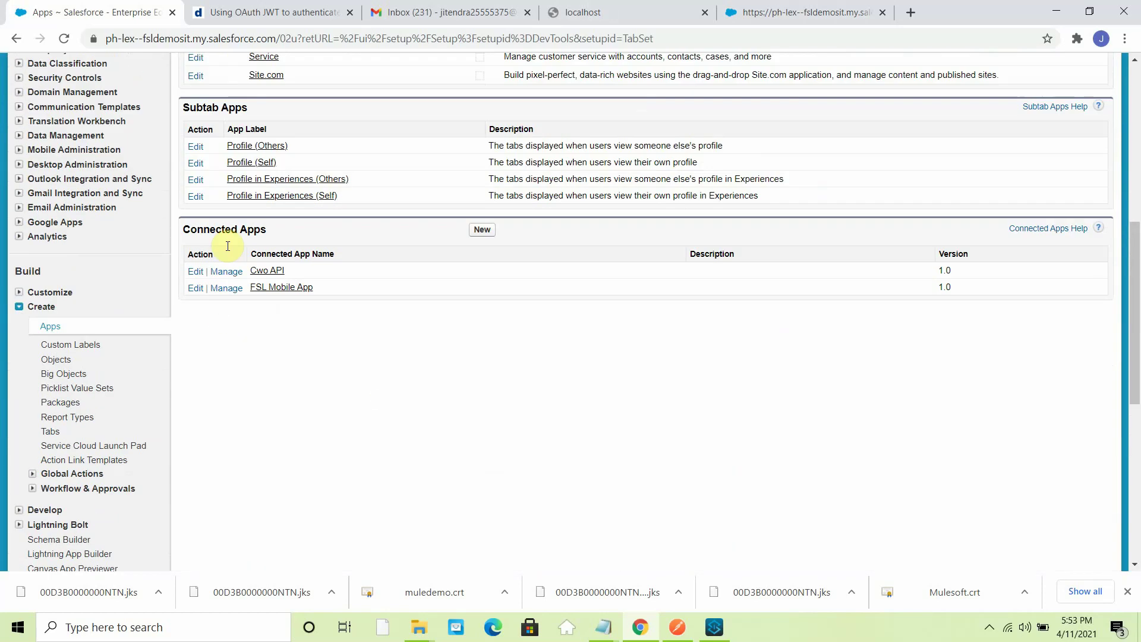
left_click(487, 232)
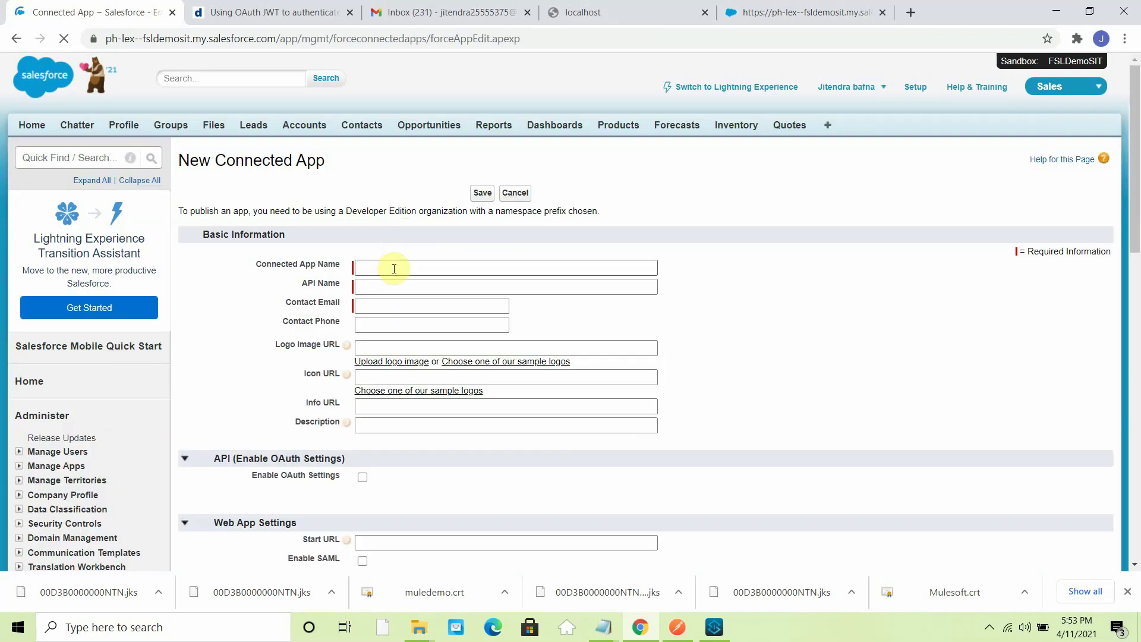
- Name the connected app mule_oauth, with the same API name, and fill in the contact email
left_click(394, 268)
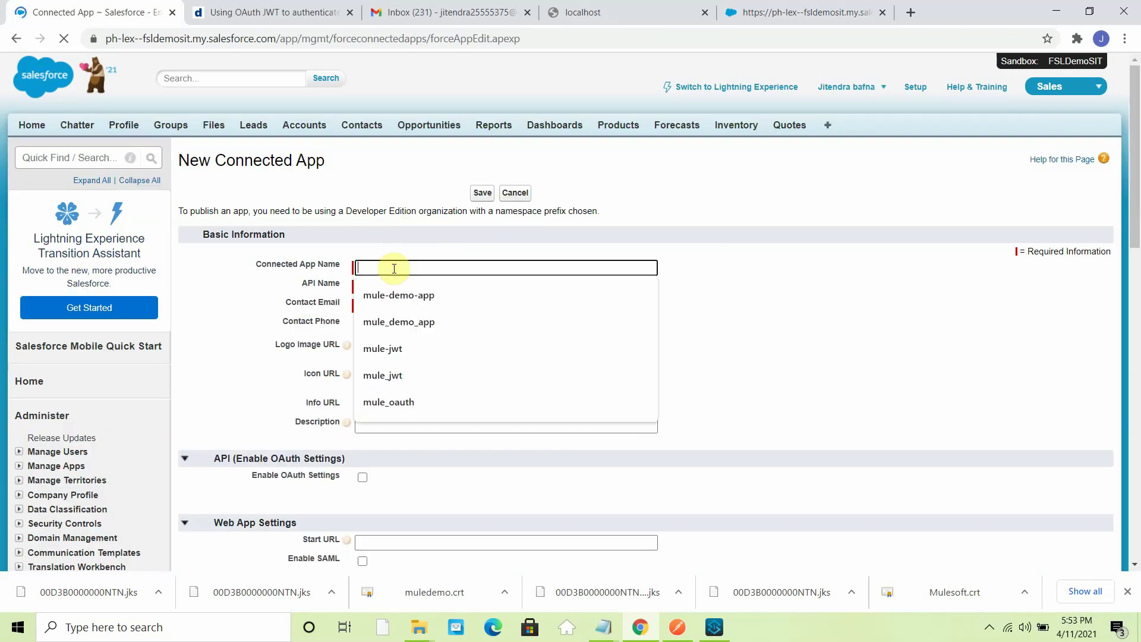
type("mule")
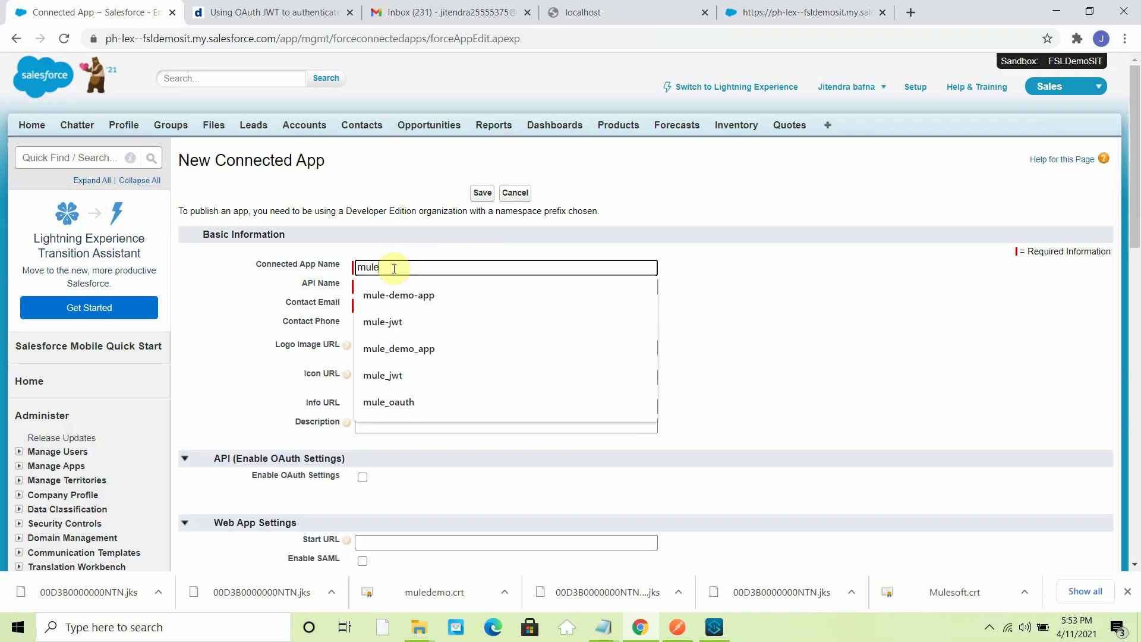
type("_")
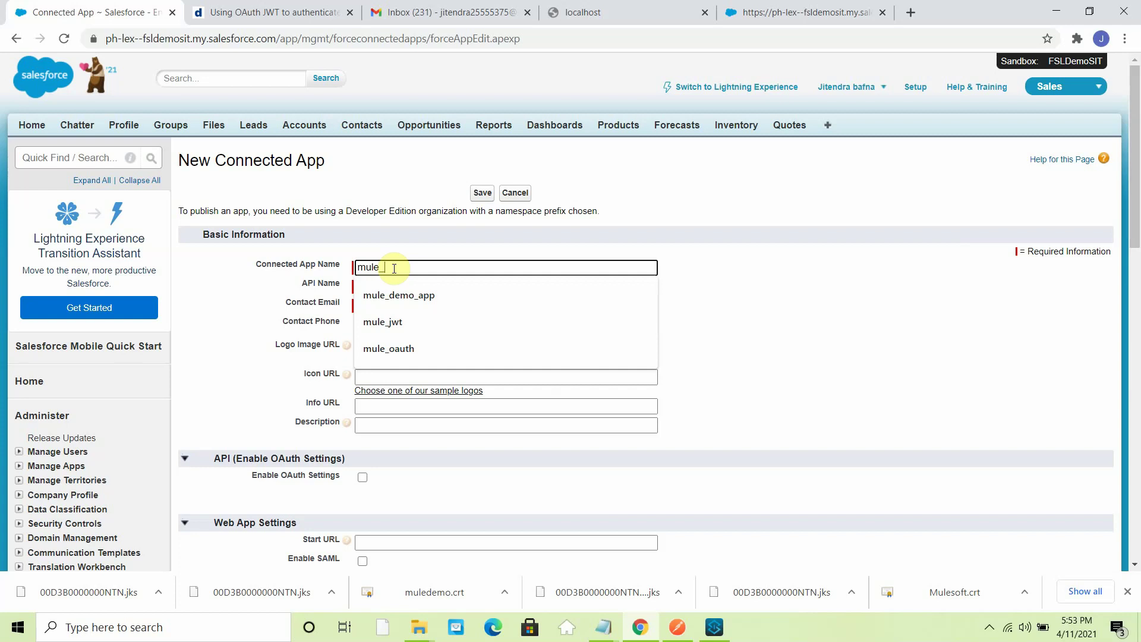
type("oauth")
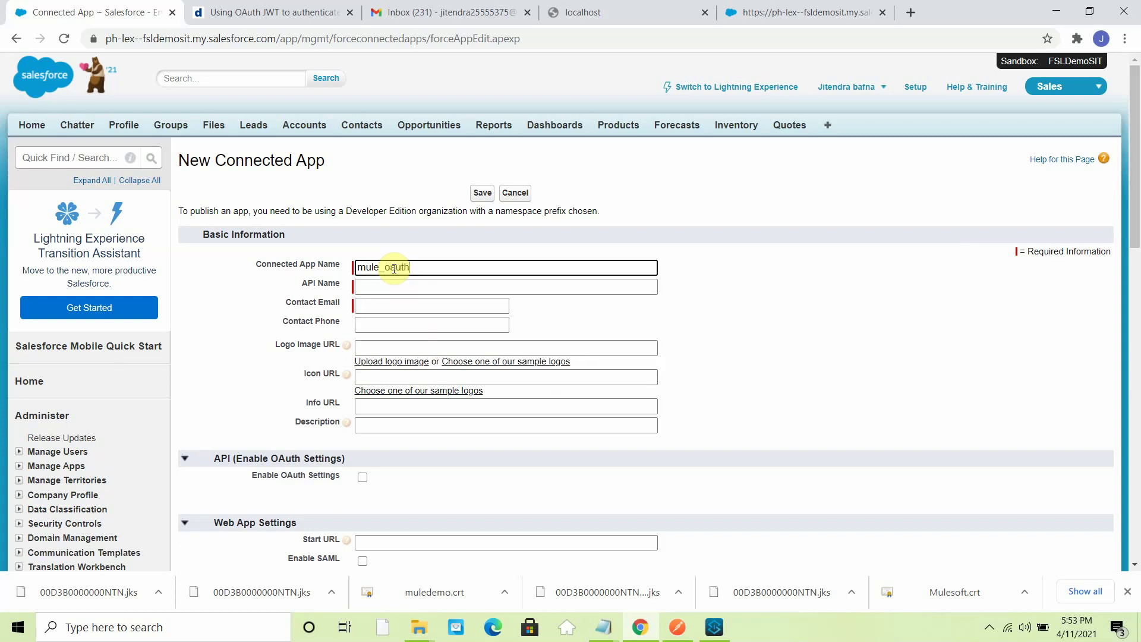
left_click(383, 304)
left_click(391, 339)
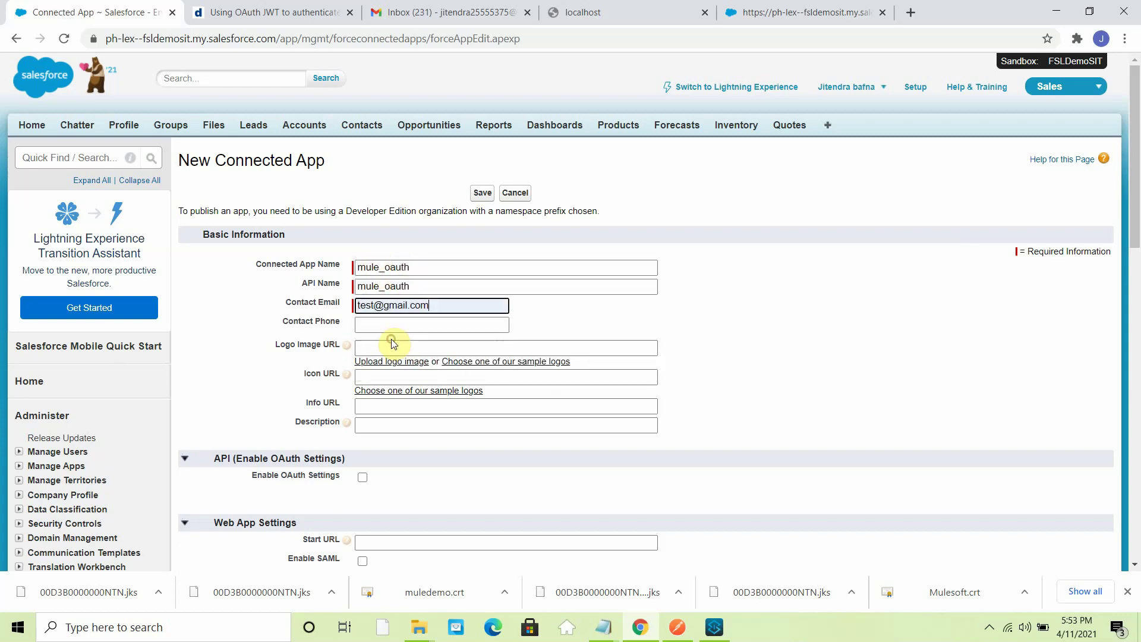
- Enable OAuth settings for the connected app and copy the external callback URL from Anypoint Studio into its Callback URL
scroll(398, 351, "down", 2)
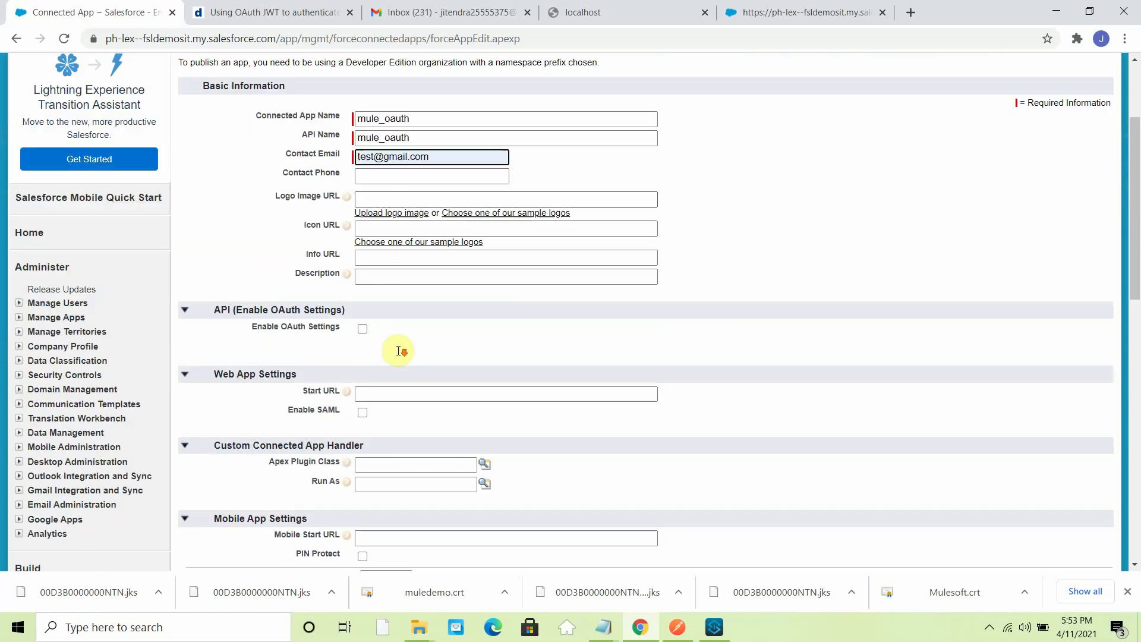
left_click(362, 328)
left_click(371, 373)
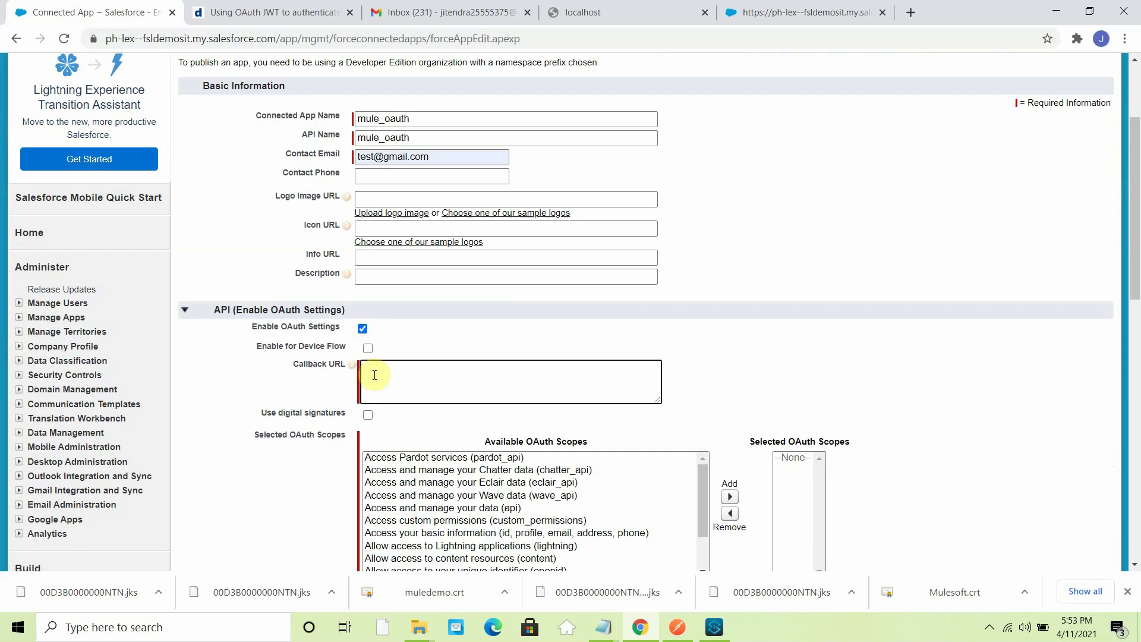
left_click(713, 626)
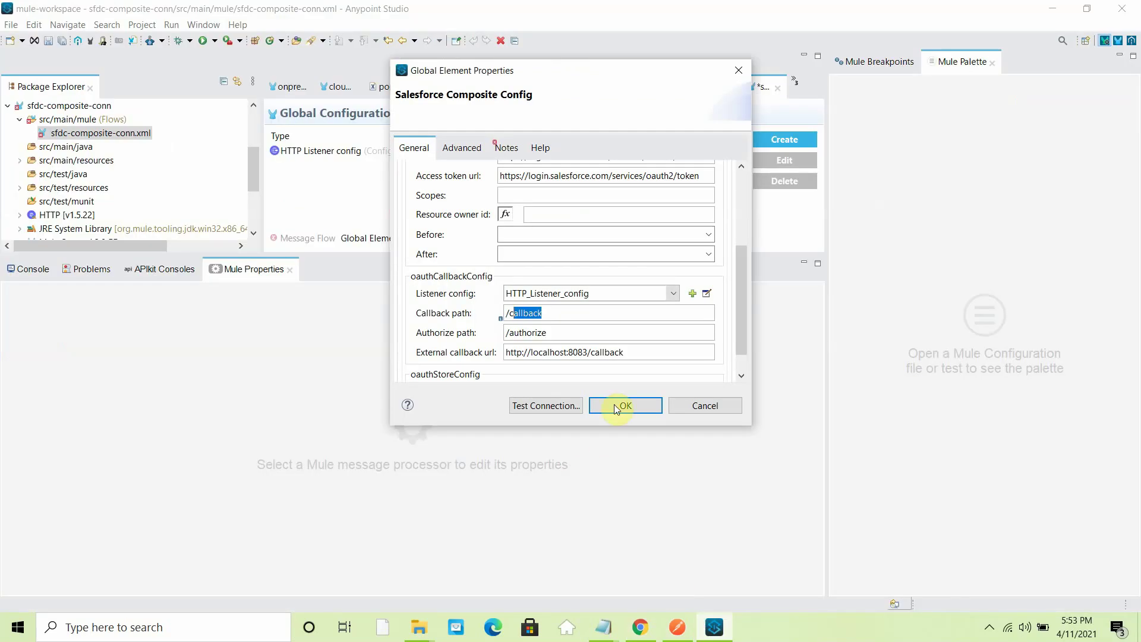
left_click_drag(634, 352, 469, 353)
key("ctrl+c")
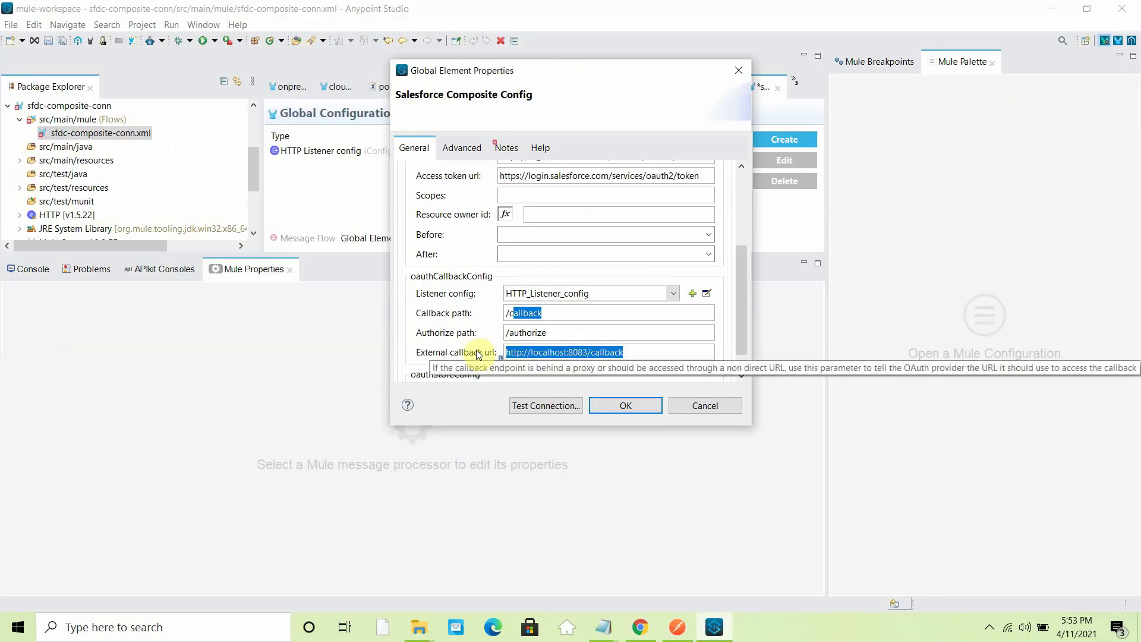
left_click(640, 626)
key("ctrl+v")
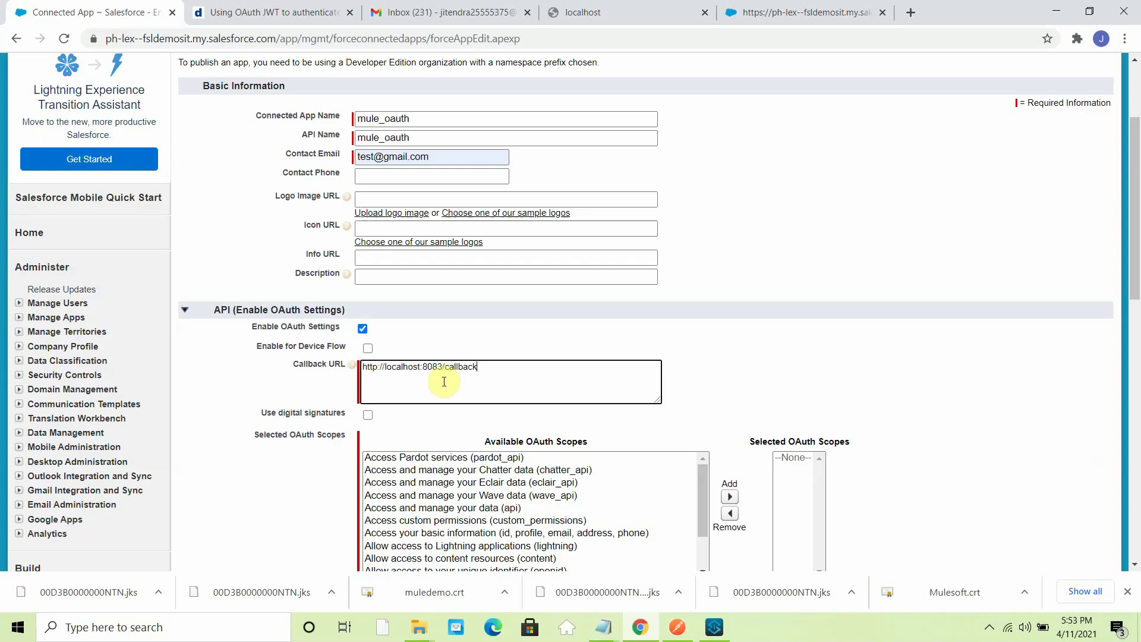
- Add all available OAuth scopes to the connected app's selected scopes
left_click(453, 479)
key("shift+End")
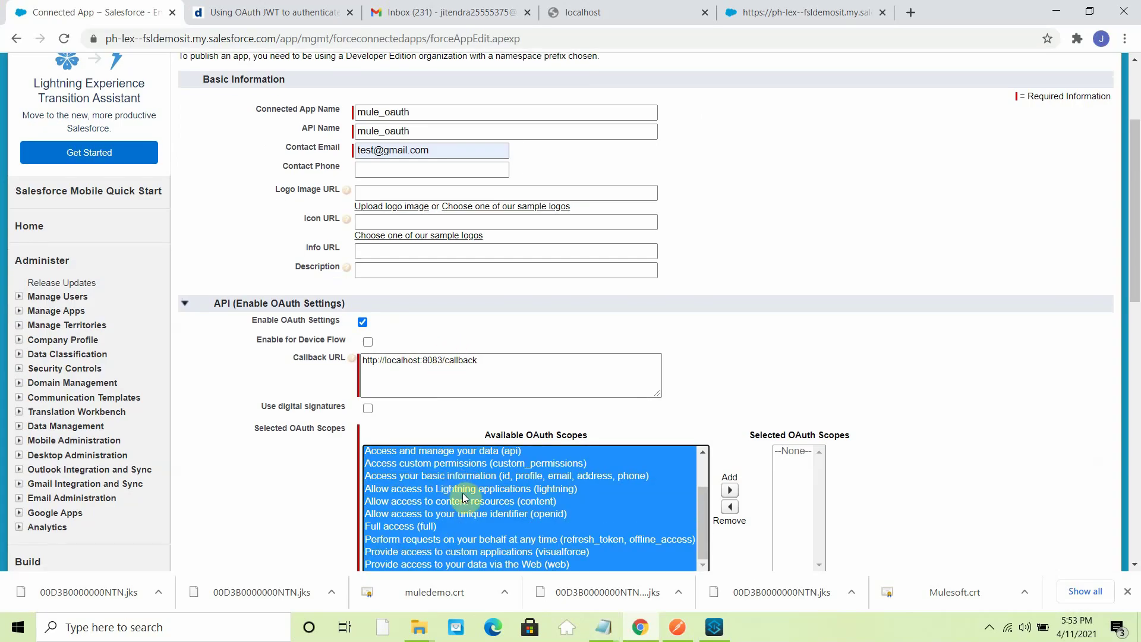
left_click(729, 489)
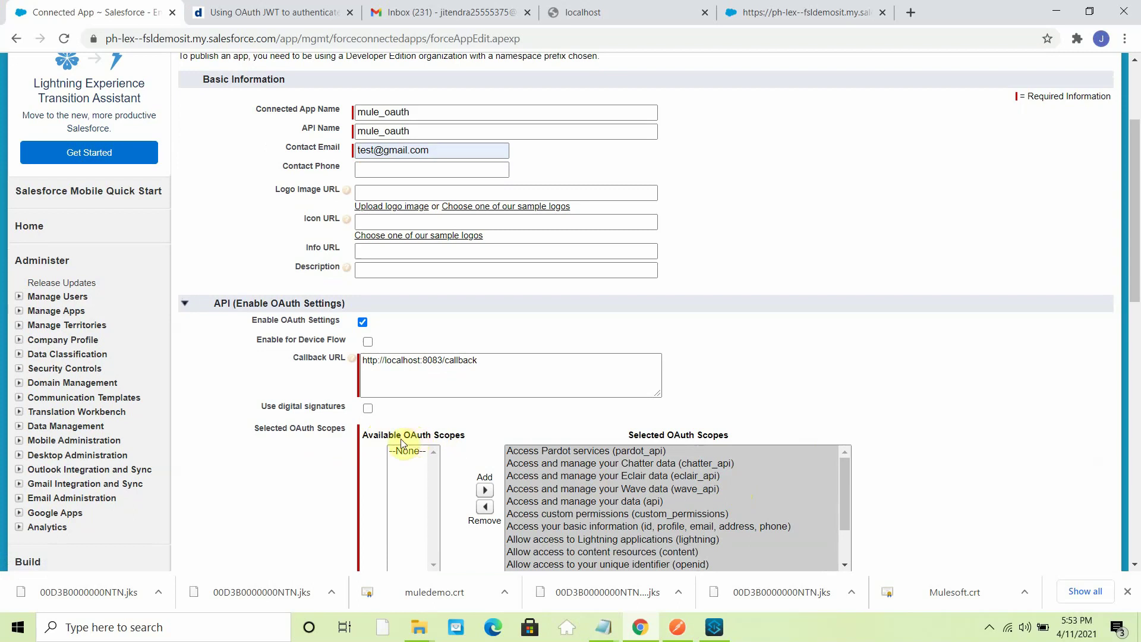
scroll(675, 446, "down", 1)
scroll(604, 439, "down", 5)
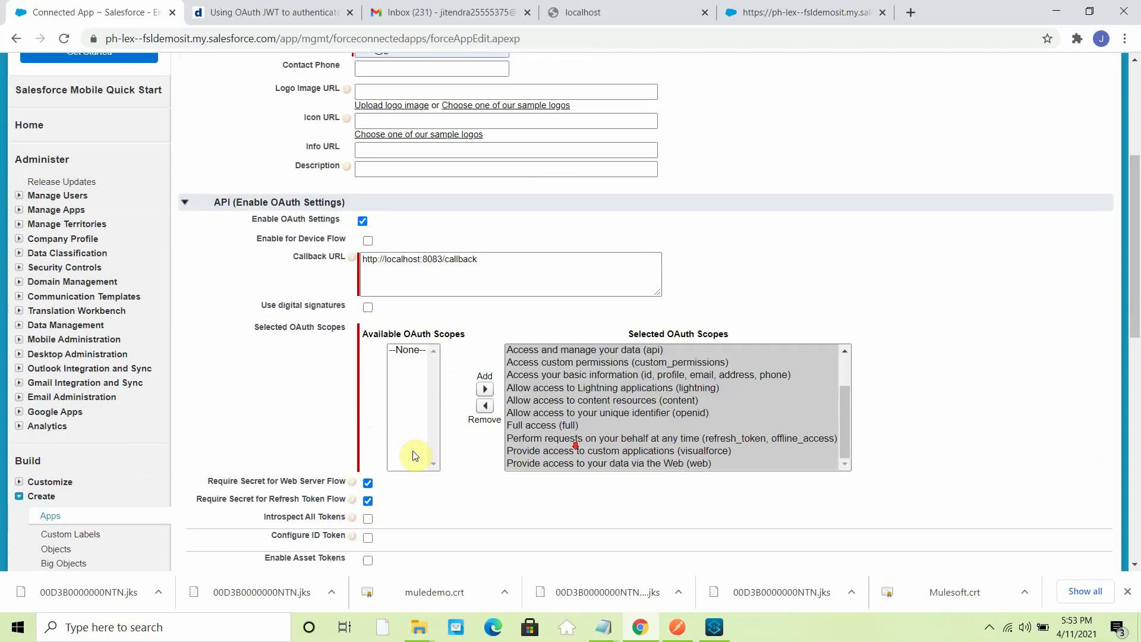
- Save the new connected app and continue to its detail page
scroll(422, 455, "down", 7)
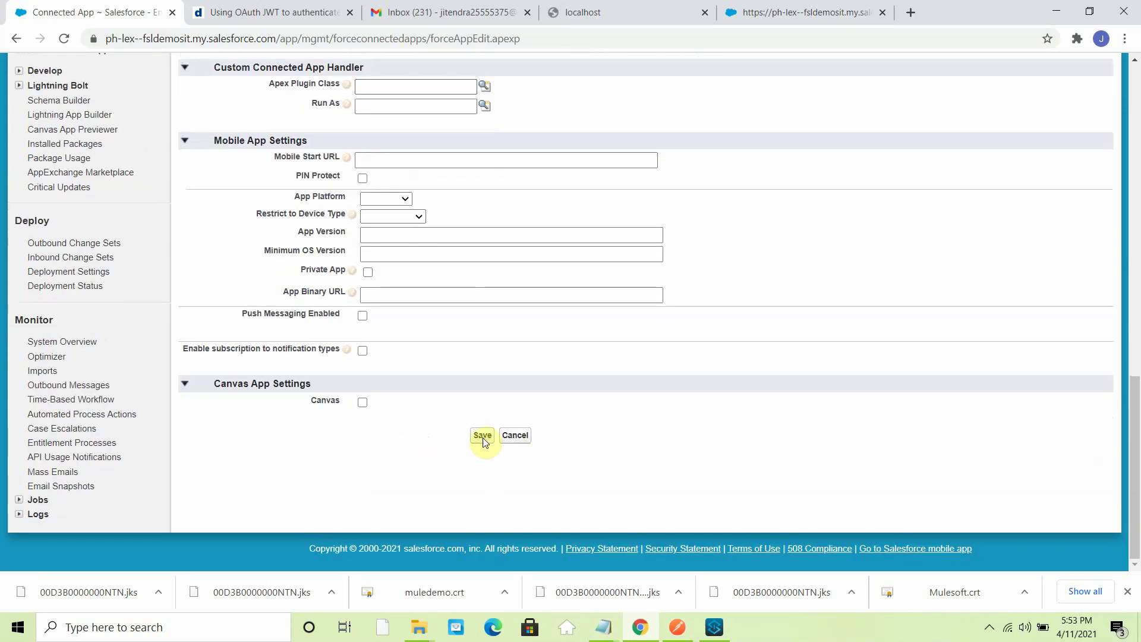
left_click(483, 436)
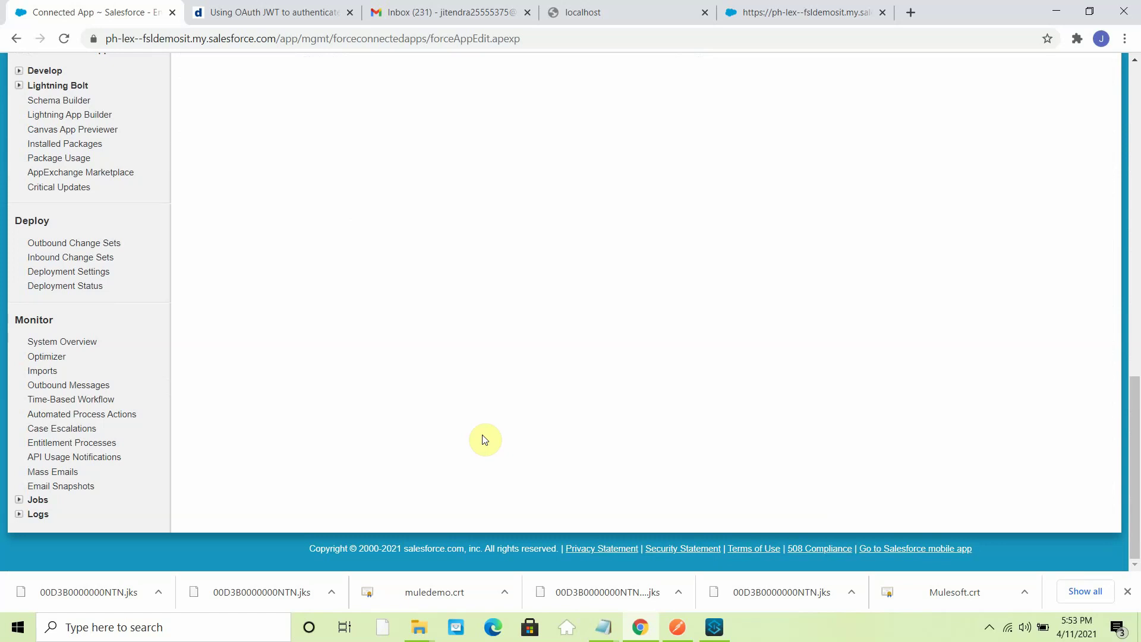
scroll(480, 438, "up", 15)
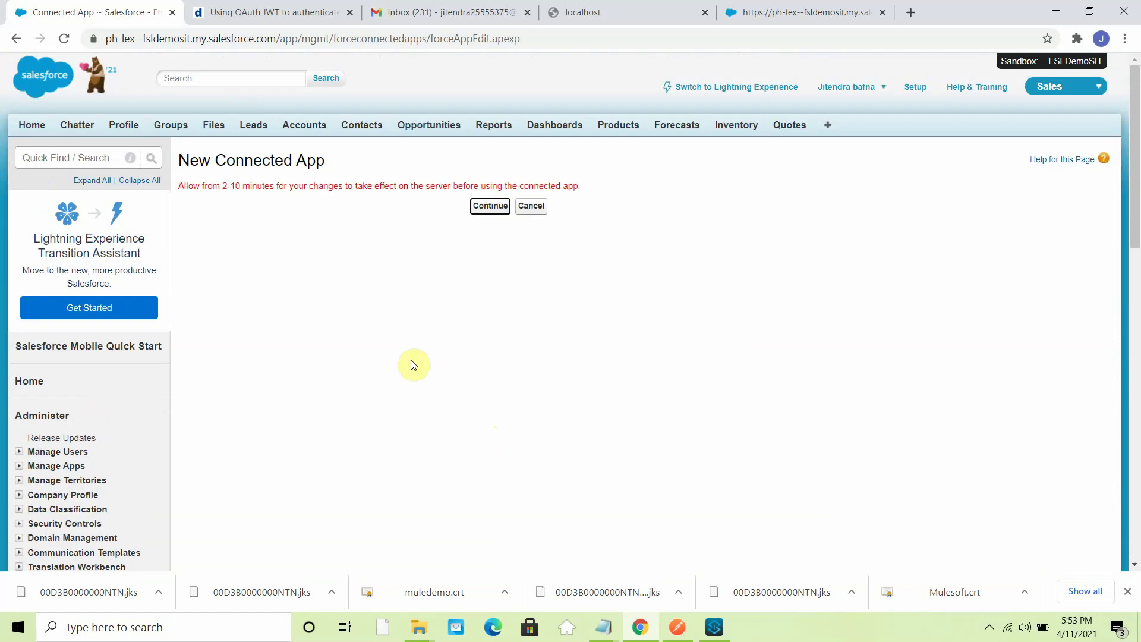
left_click(489, 208)
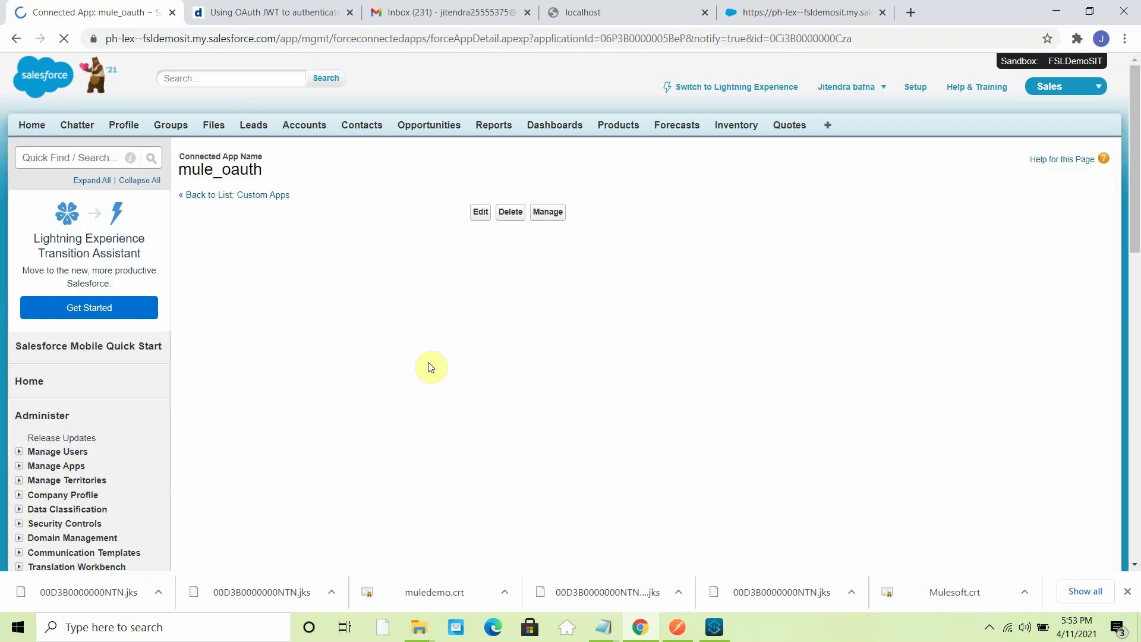
- Copy the connected app's consumer key into the Consumer key of the Salesforce Composite Config in Anypoint Studio
scroll(255, 223, "down", 3)
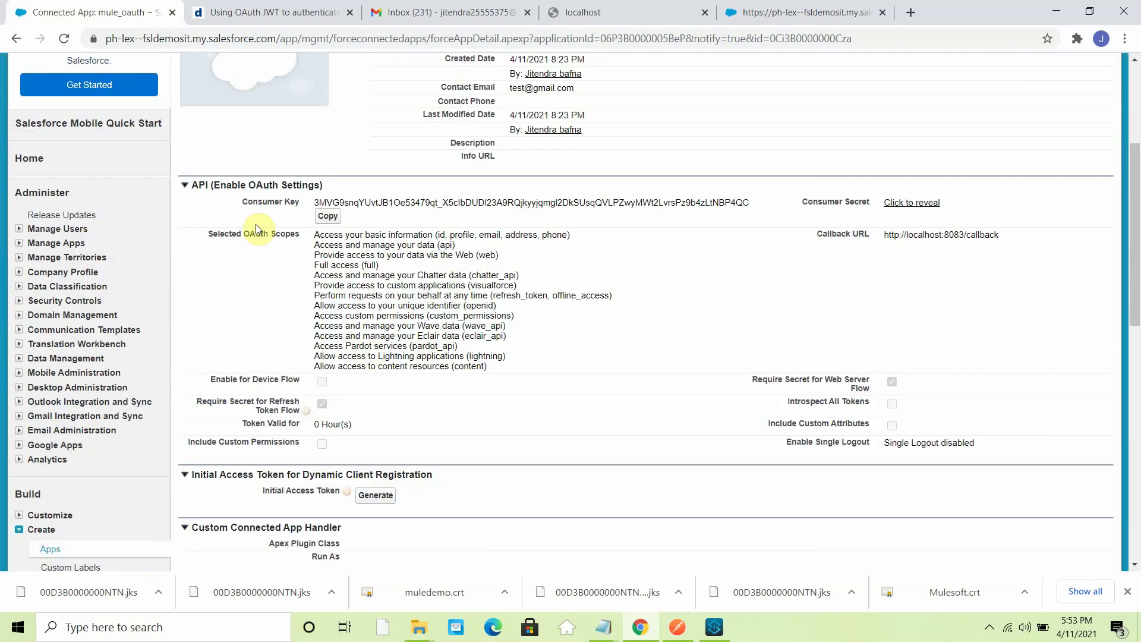
left_click(326, 217)
left_click(714, 626)
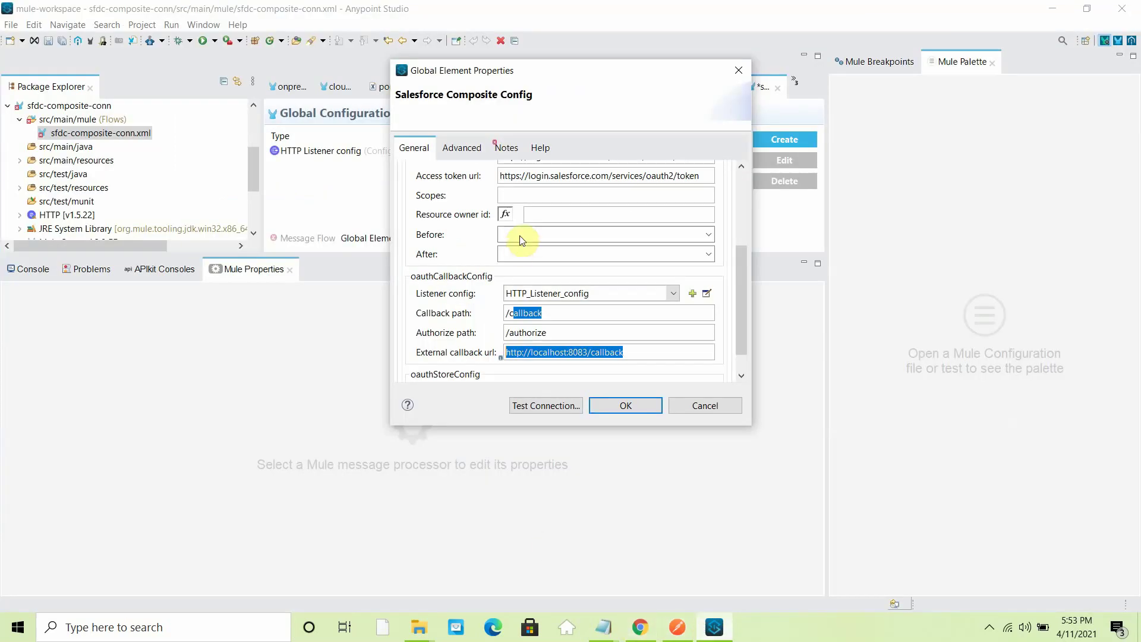
left_click_drag(740, 277, 735, 203)
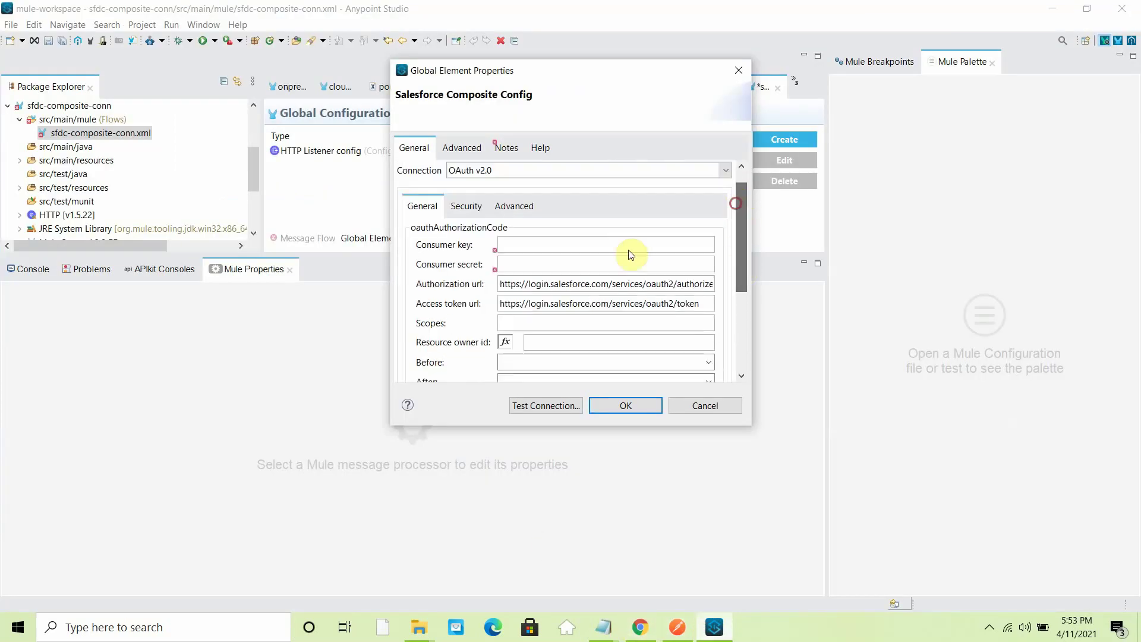
left_click(552, 244)
key("ctrl+v")
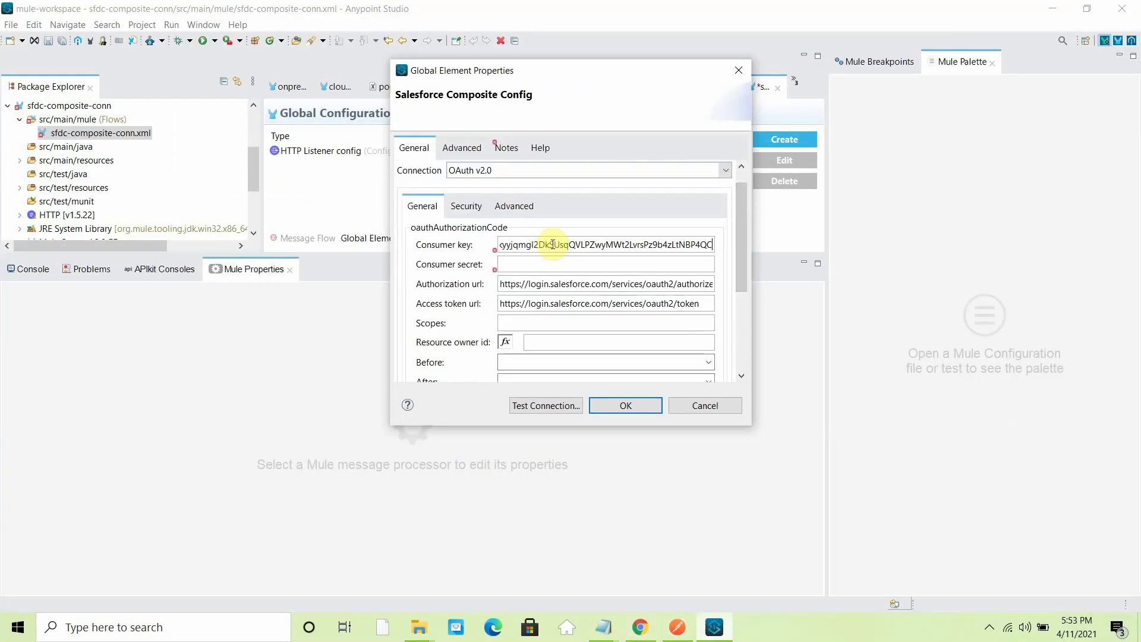
- Reveal the connected app's consumer secret in Chrome and copy it into the Consumer secret of the Salesforce Composite Config in Anypoint Studio
left_click(639, 627)
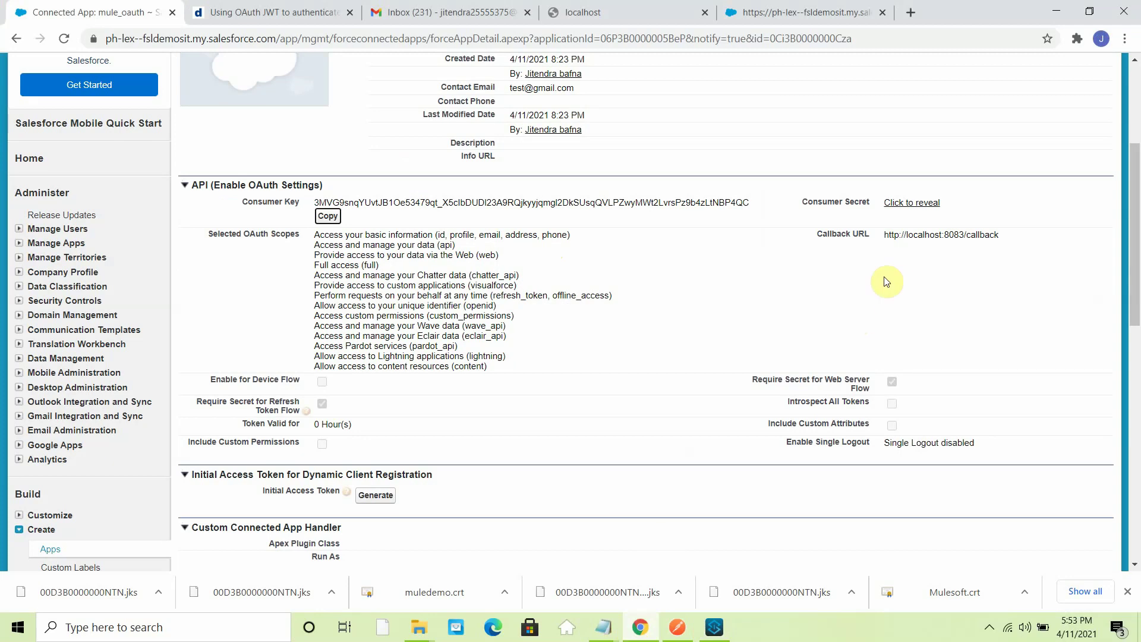
left_click(897, 203)
left_click(796, 215)
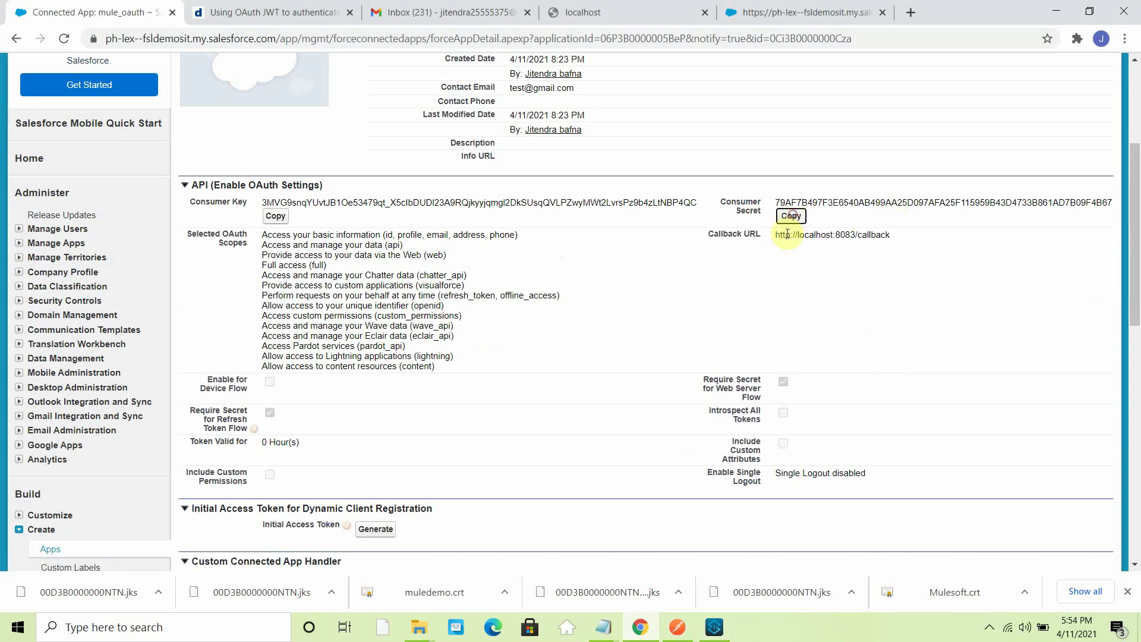
left_click(1055, 12)
left_click(598, 263)
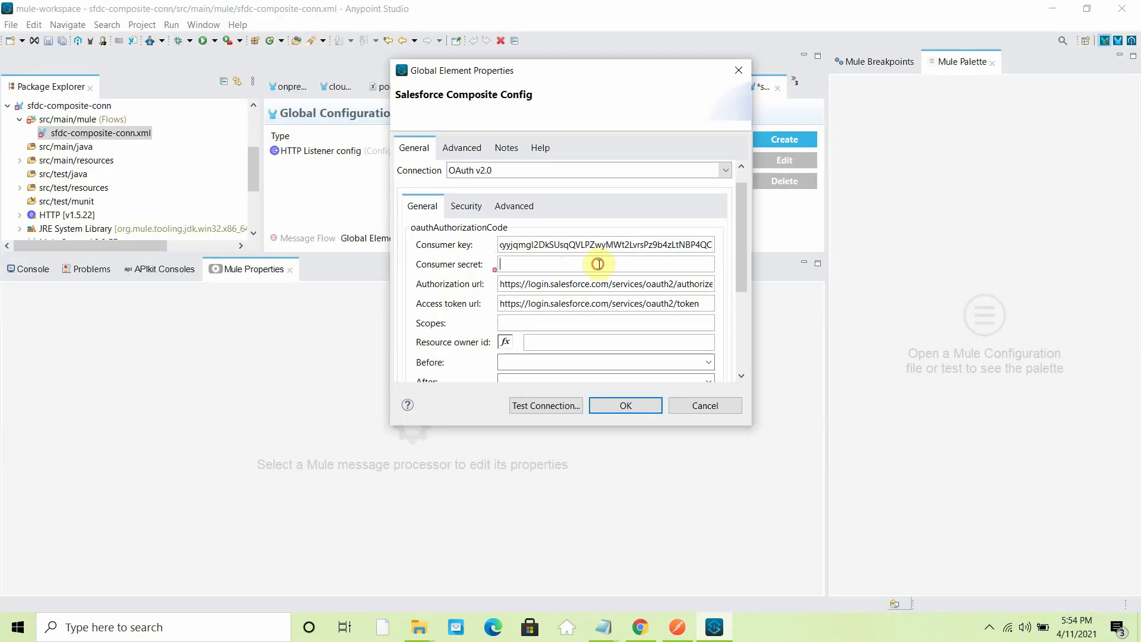
key("ctrl+v")
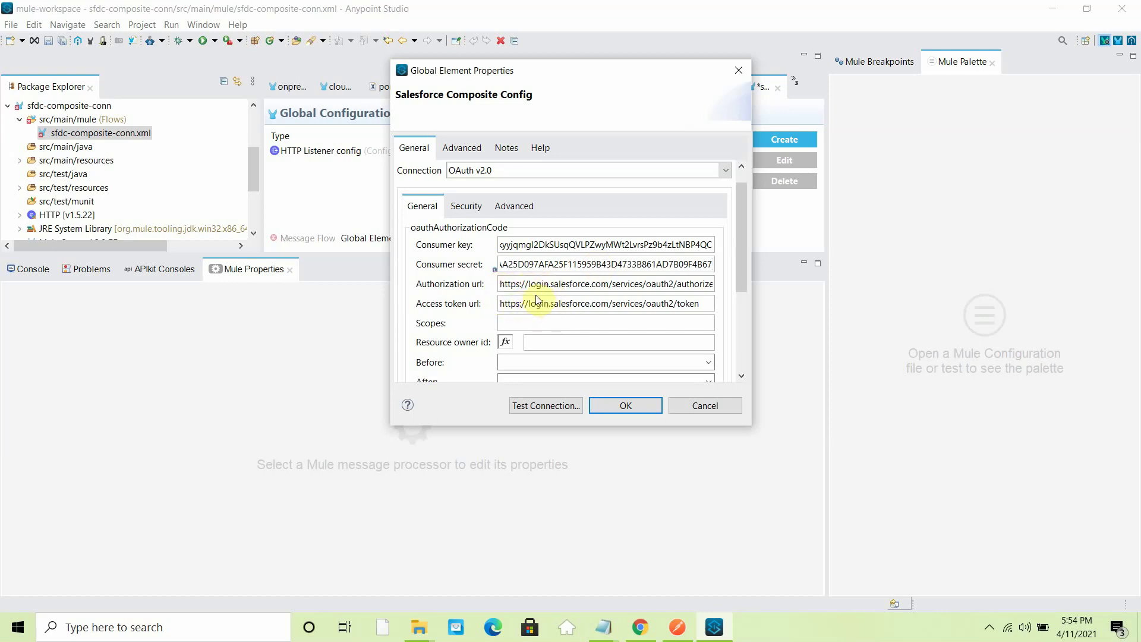
left_click_drag(528, 284, 608, 284)
left_click(641, 624)
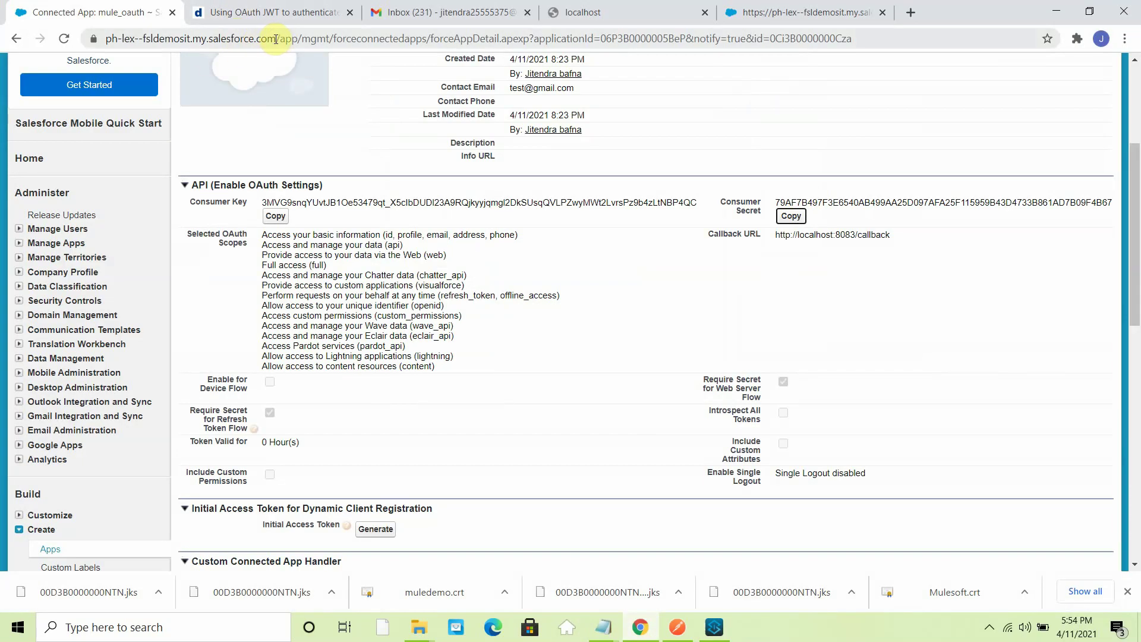
left_click_drag(278, 39, 46, 38)
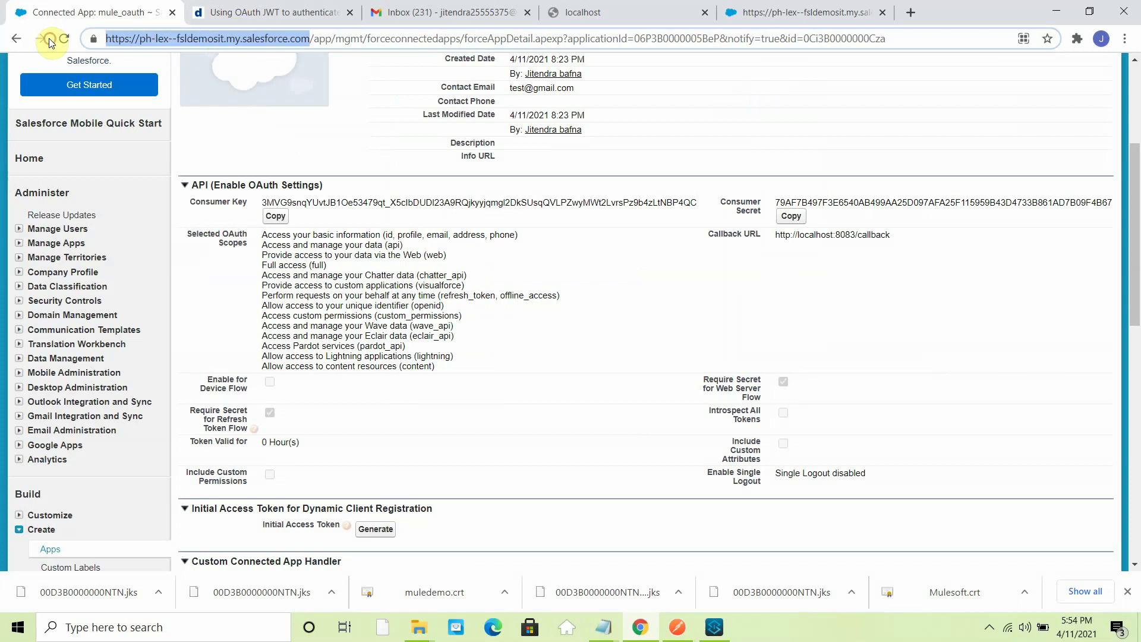
left_click(1060, 14)
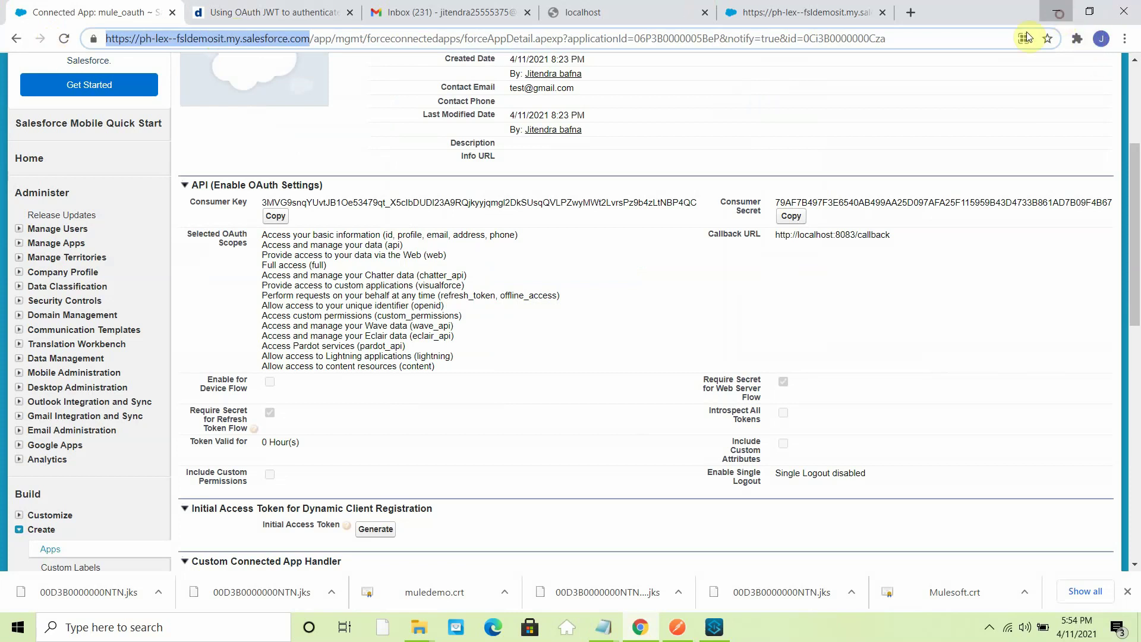
left_click_drag(609, 283, 455, 284)
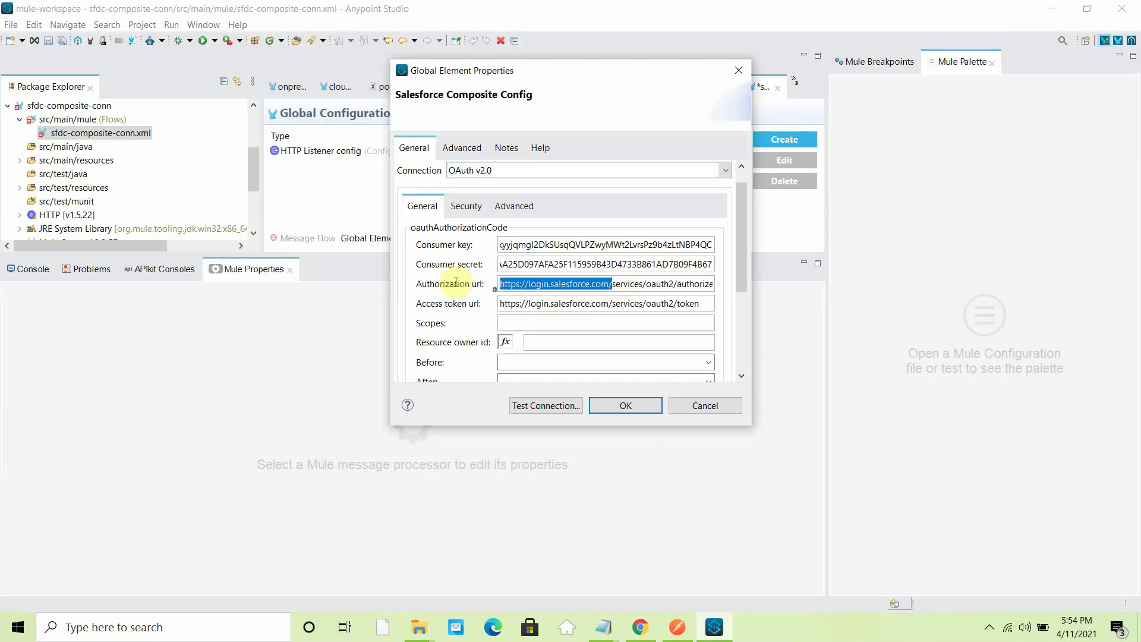
key("ctrl+v")
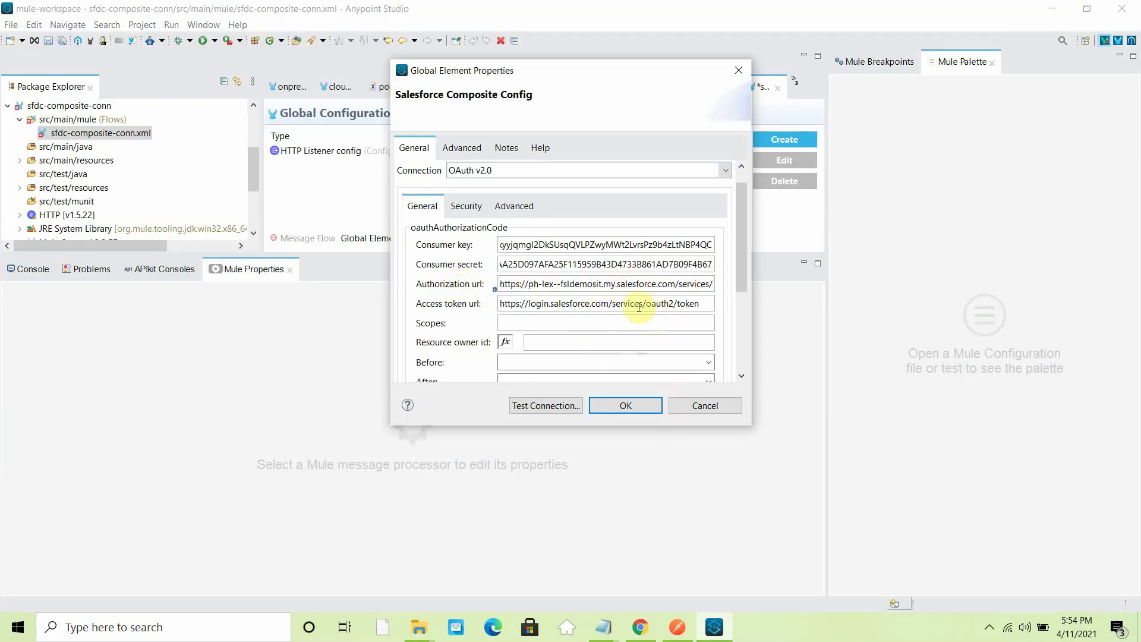
left_click_drag(612, 301, 439, 313)
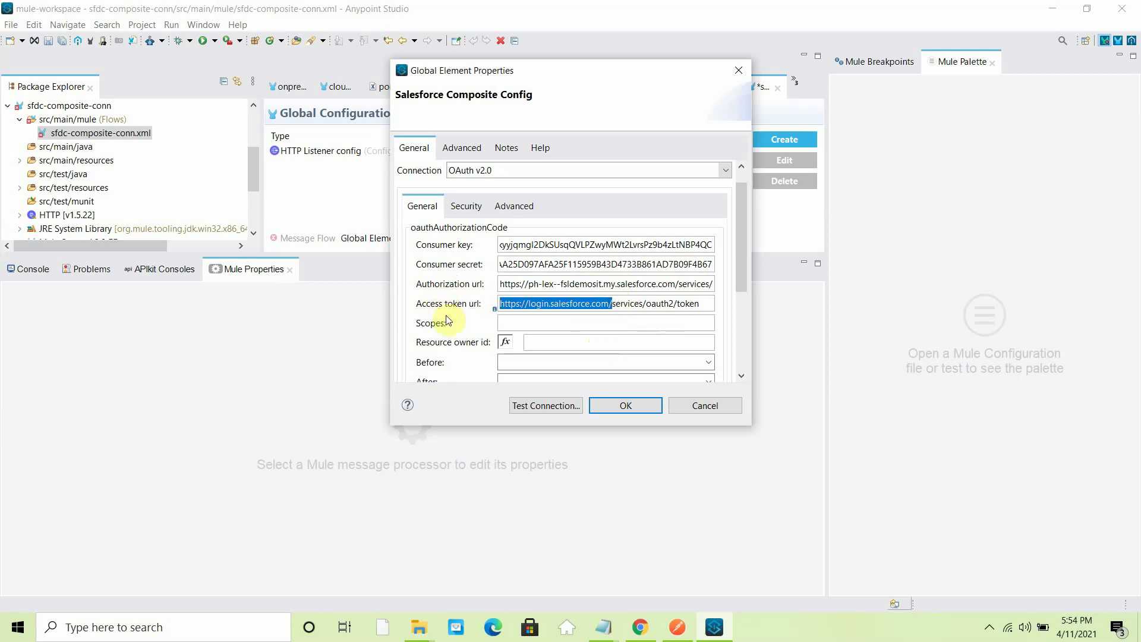
key("ctrl+v")
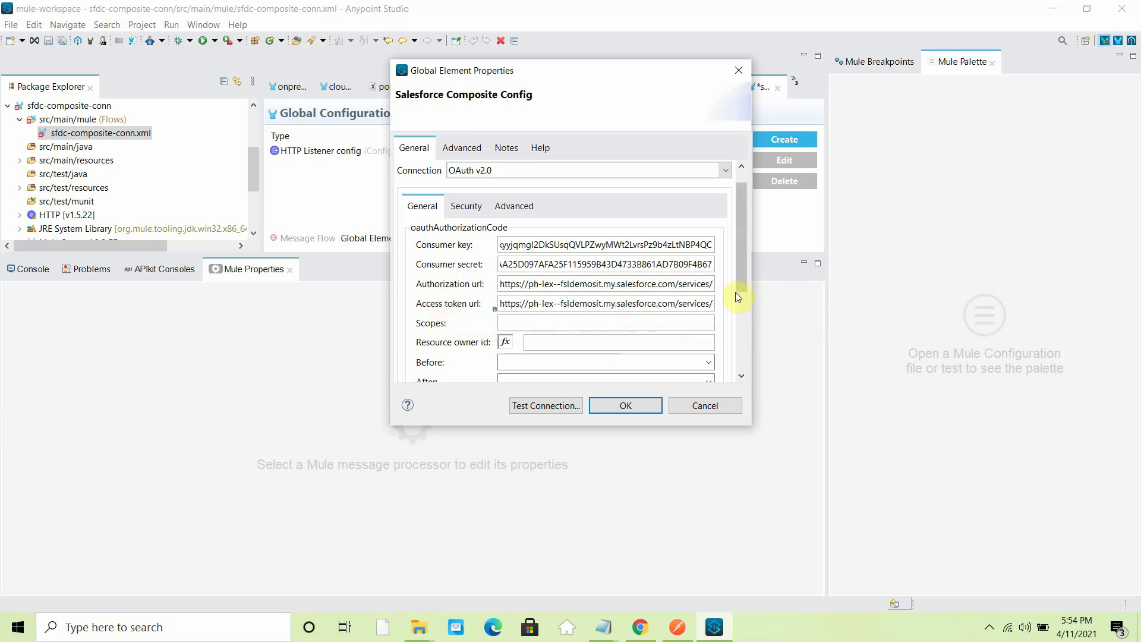
- Review the OAuth authorization and callback settings and accept the Salesforce Composite configuration
scroll(743, 309, "down", 3)
scroll(744, 326, "down", 3)
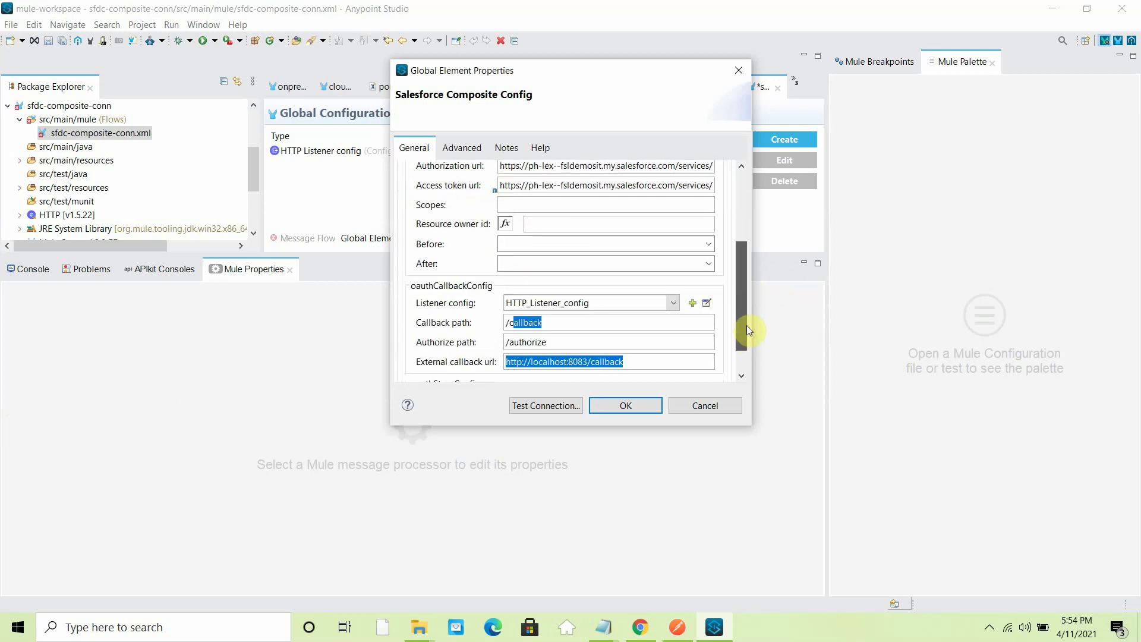
scroll(745, 297, "up", 10)
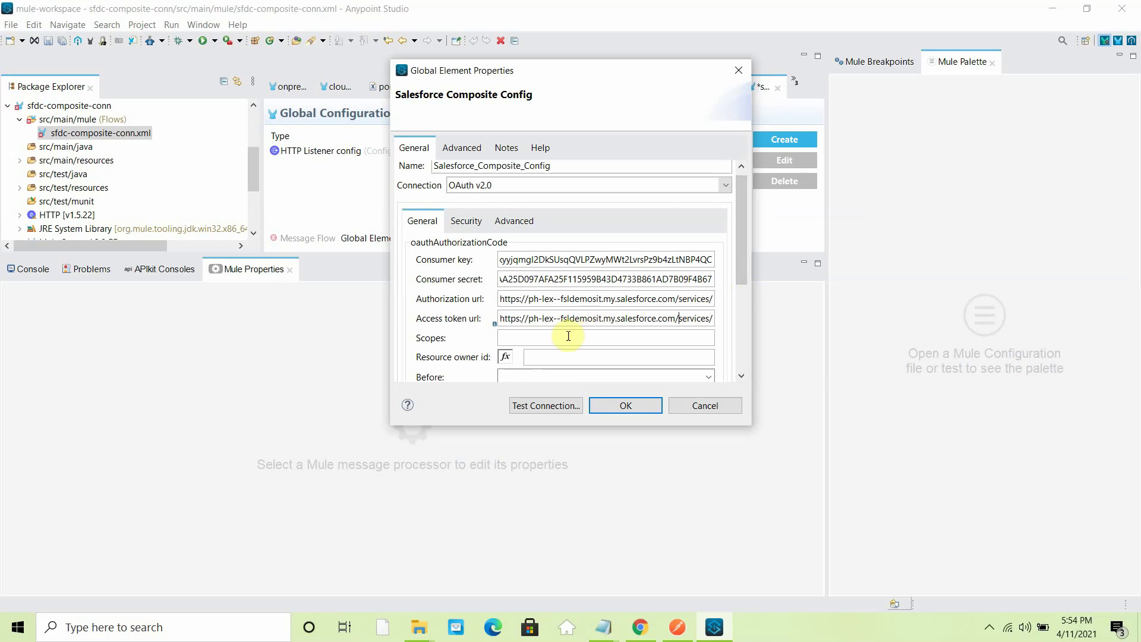
scroll(743, 300, "down", 2)
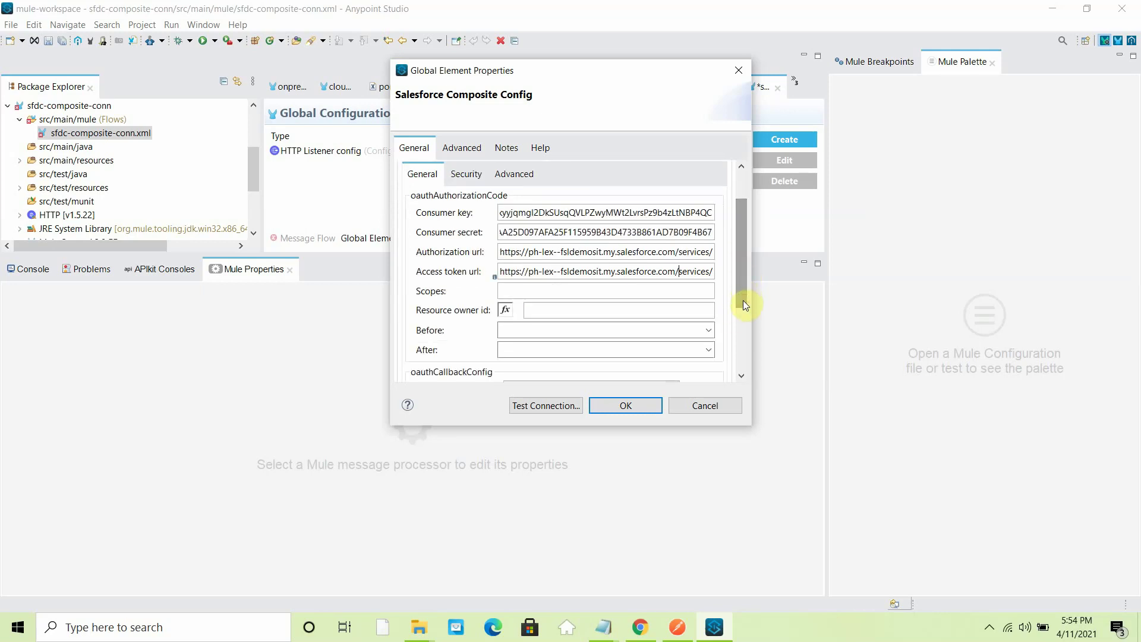
left_click_drag(742, 301, 749, 333)
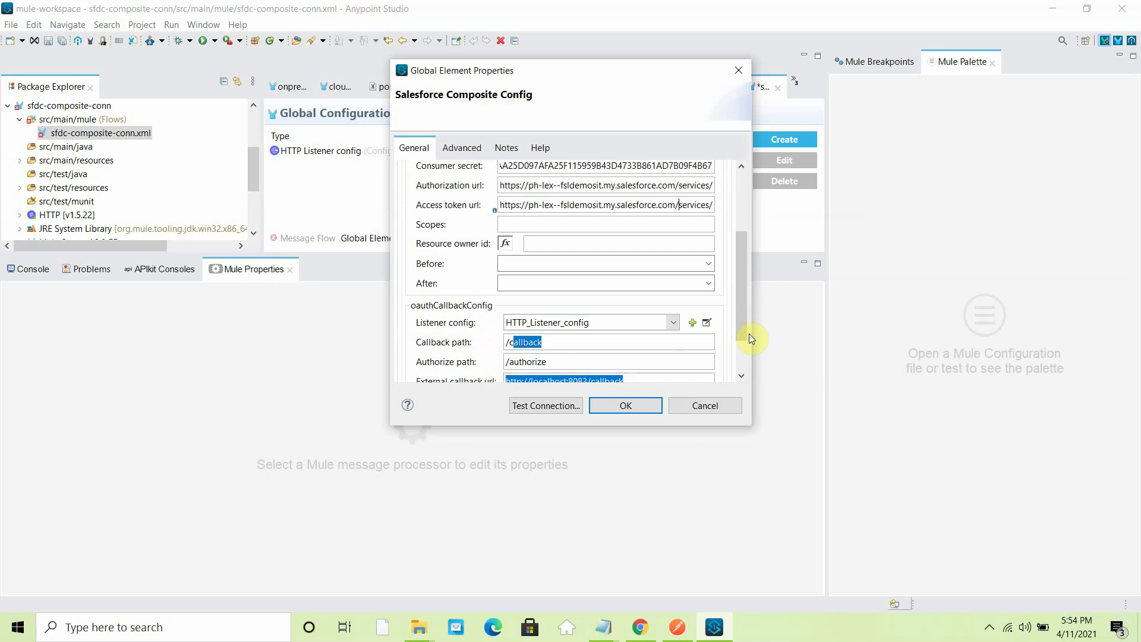
left_click(643, 409)
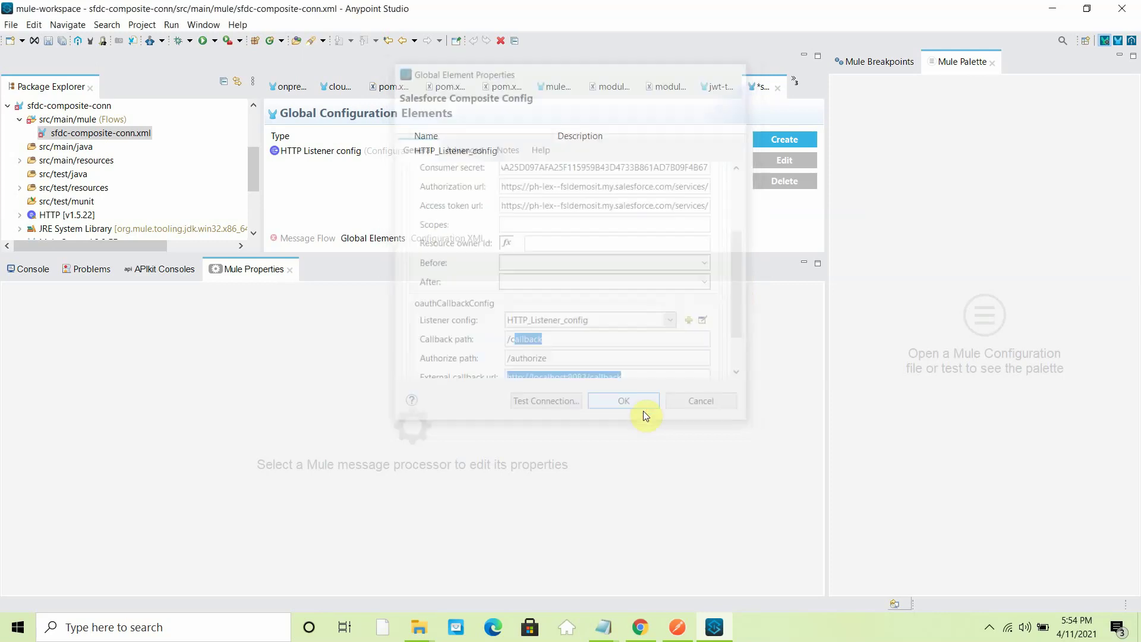
- Return to the message flow and check the Create sobject tree operation's connector configuration
left_click(307, 239)
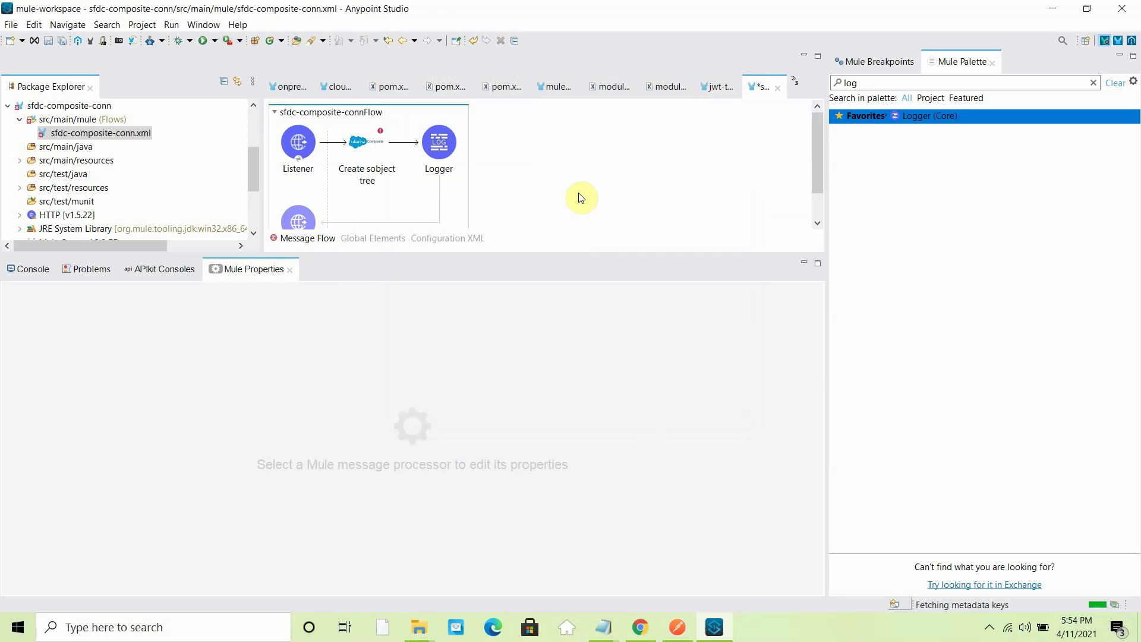
left_click(357, 150)
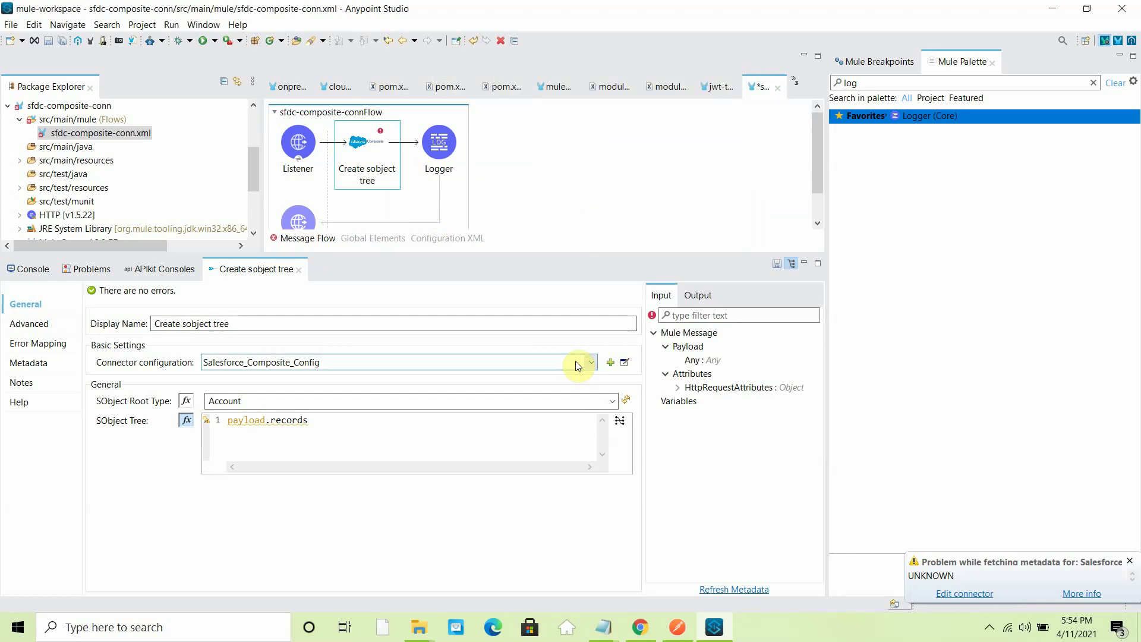
left_click(608, 183)
- Save all files and run the sfdc-composite-conn project
left_click(10, 24)
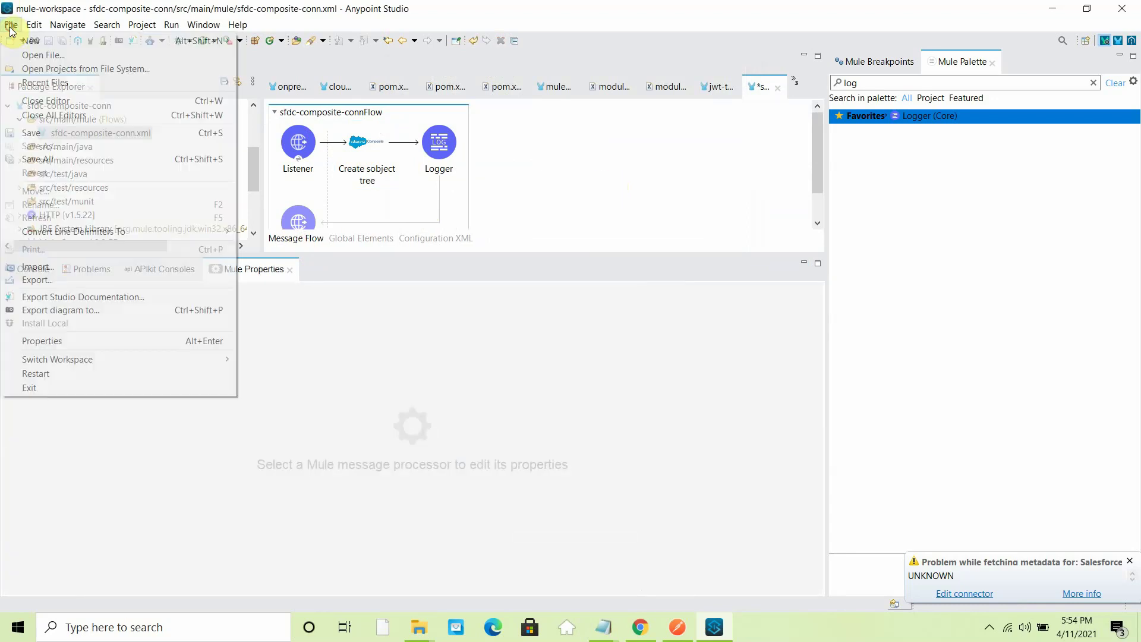
left_click(40, 159)
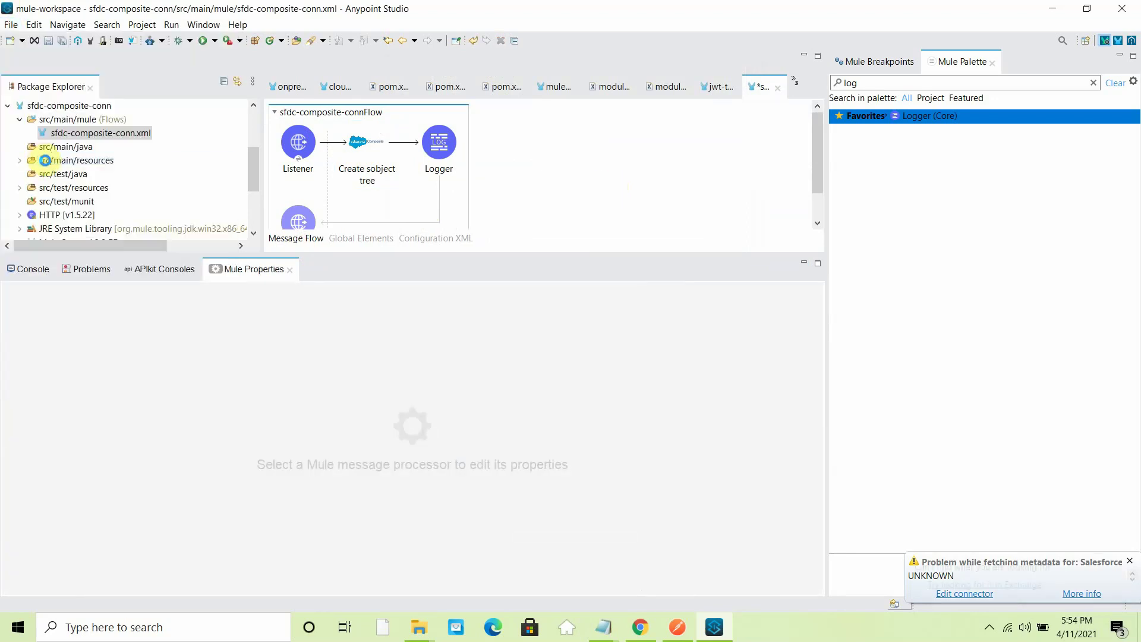
right_click(537, 167)
left_click(543, 169)
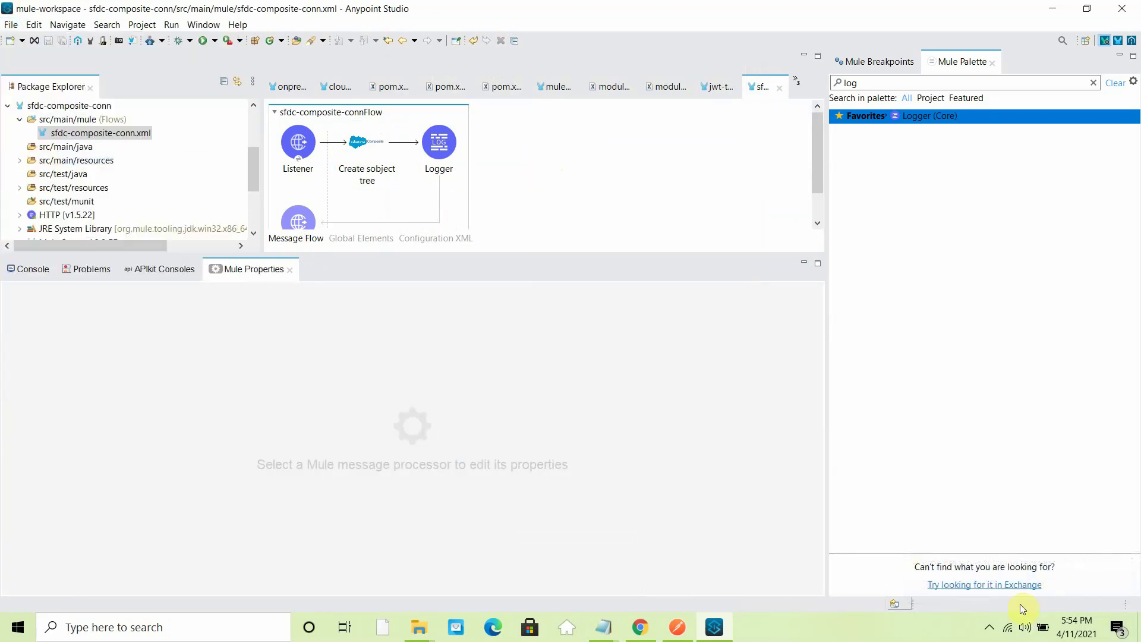
left_click(989, 628)
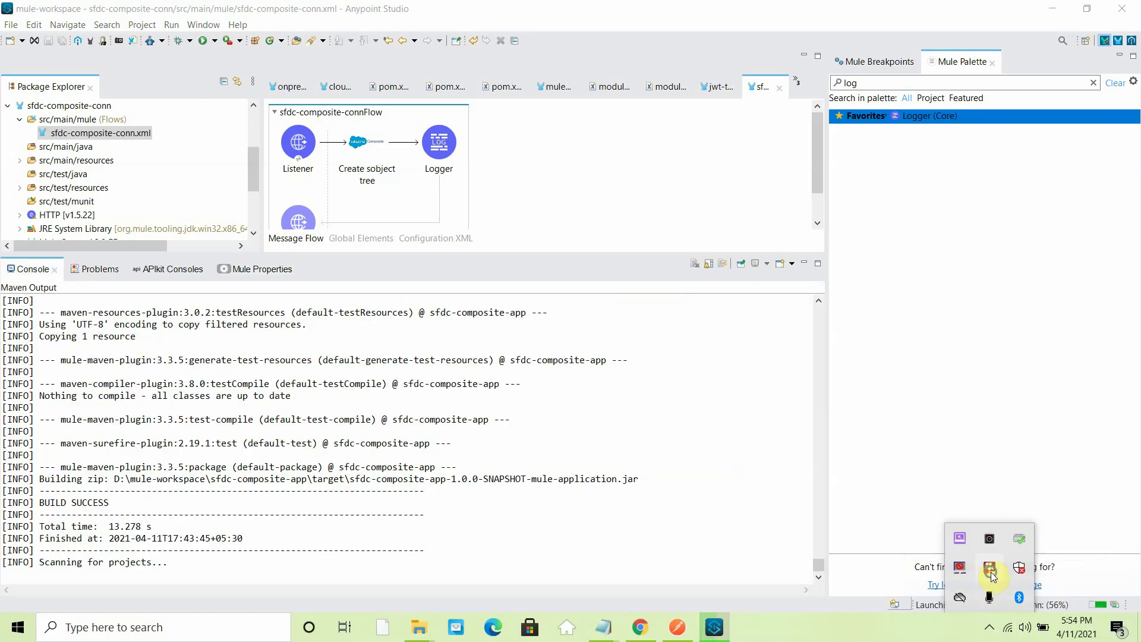
right_click(991, 572)
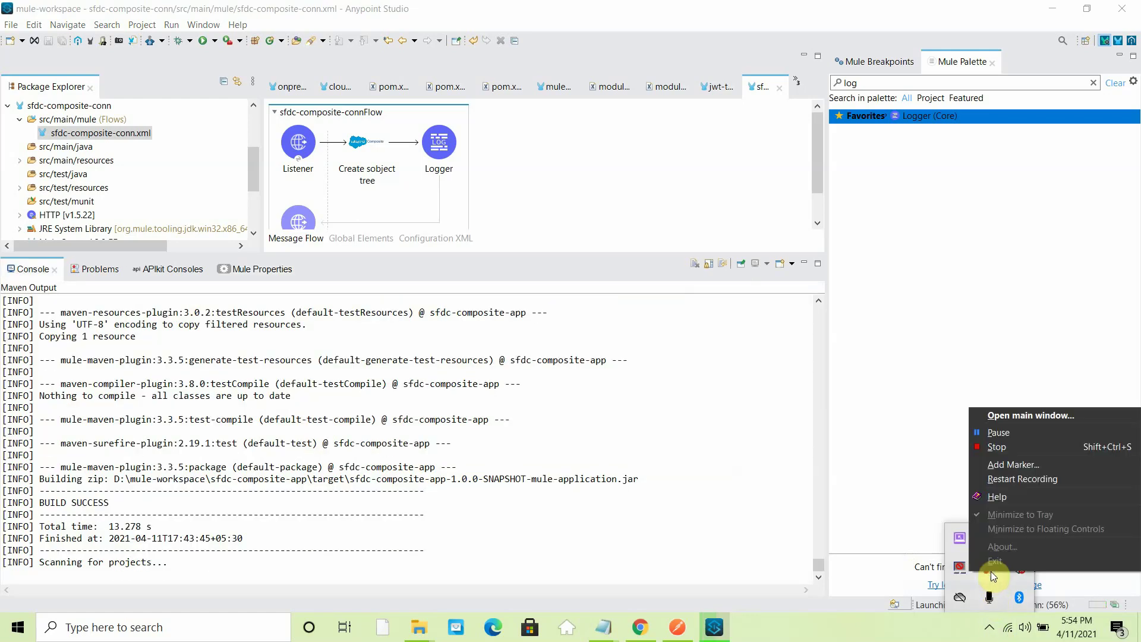
left_click(1008, 433)
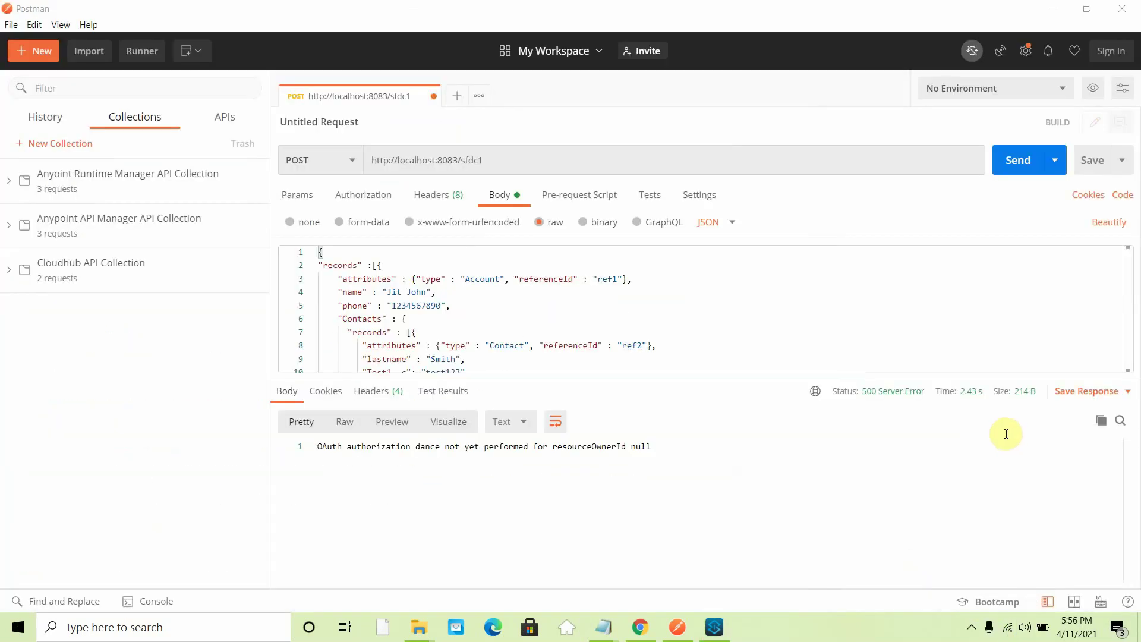
- Switch to Anypoint Studio and examine the deployment status of sfdc-composite-conn in the console log
left_click(723, 632)
left_click(35, 269)
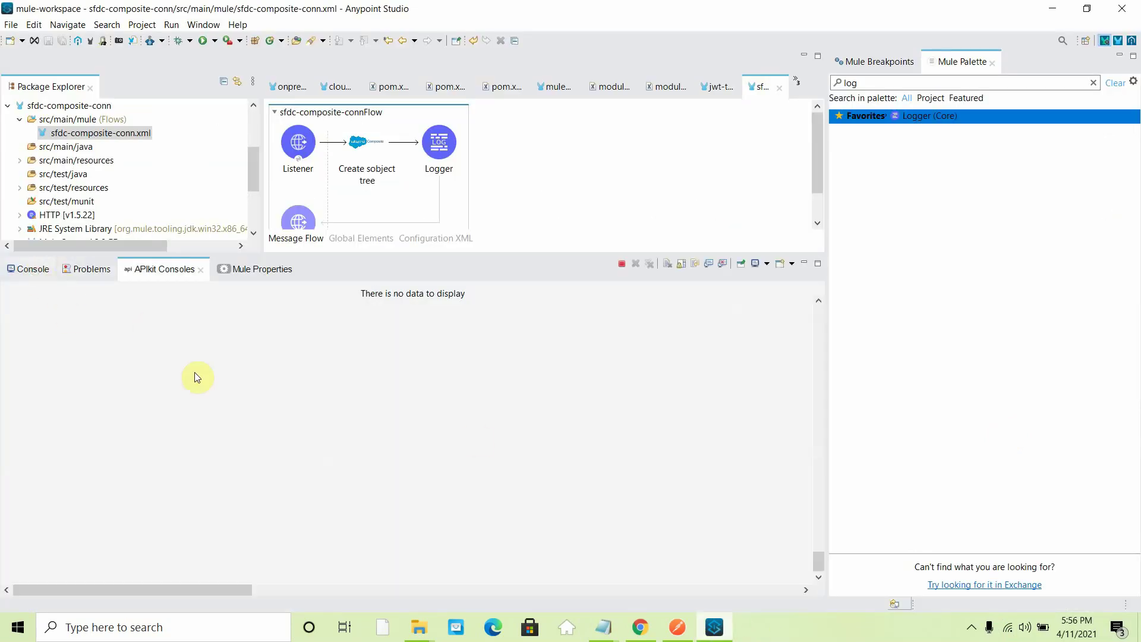
scroll(201, 404, "up", 5)
scroll(203, 400, "down", 1)
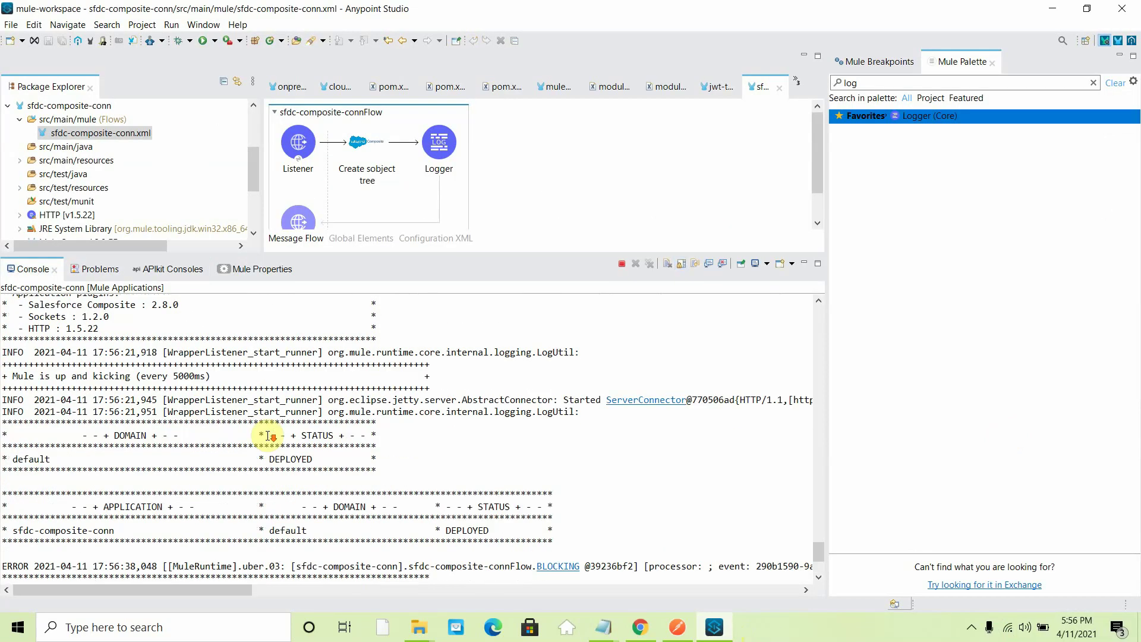
left_click_drag(498, 527, 3, 445)
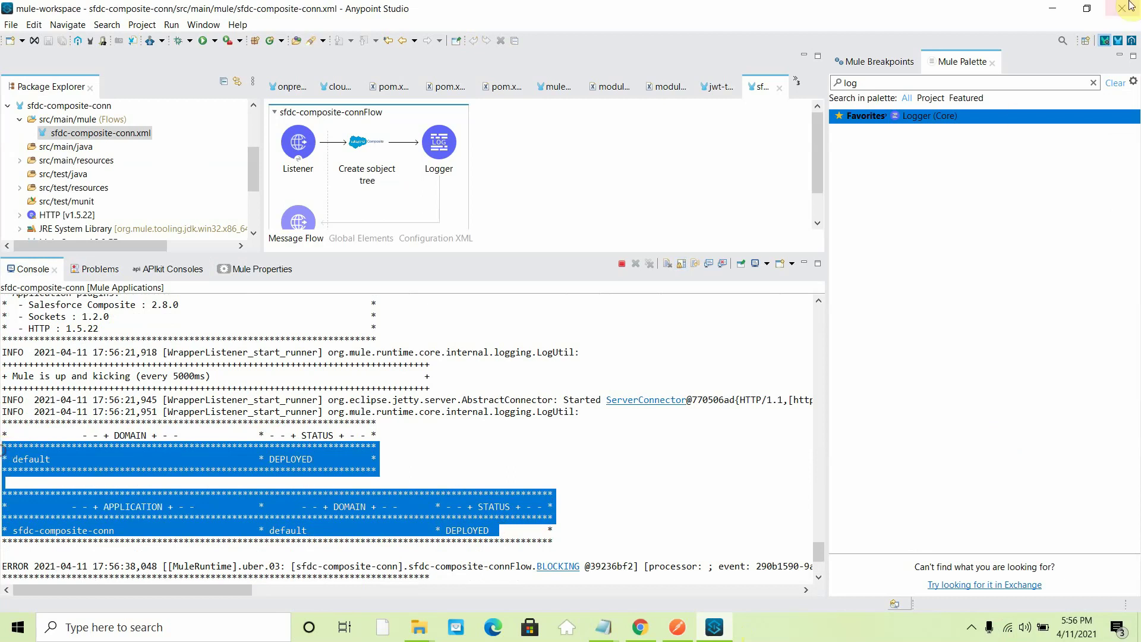
left_click(1048, 11)
left_click(1031, 158)
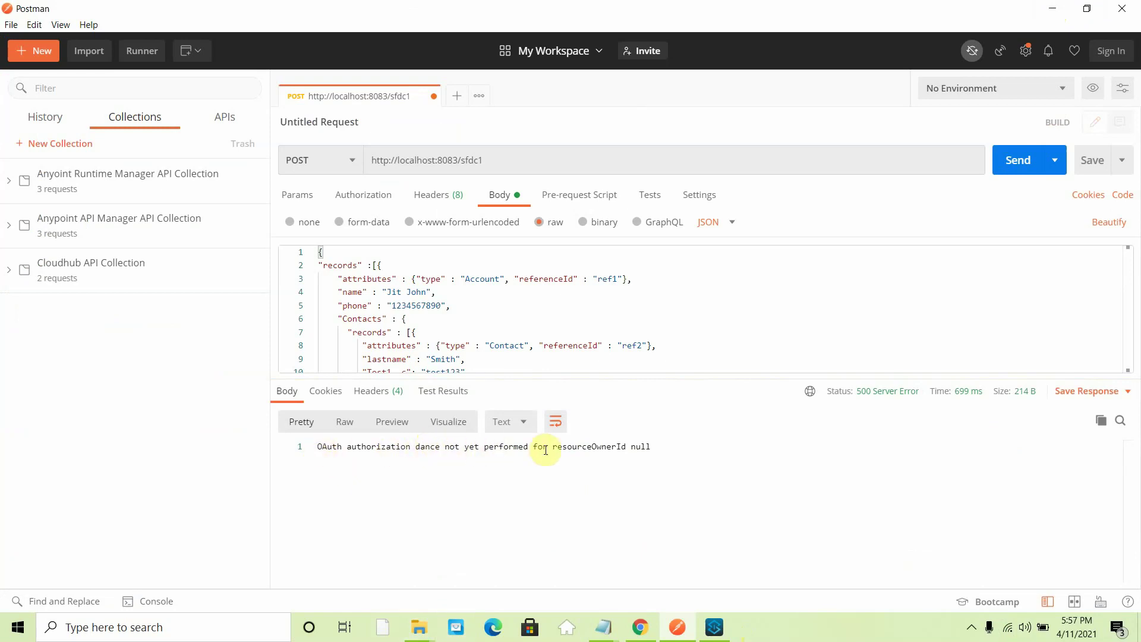
left_click(1052, 9)
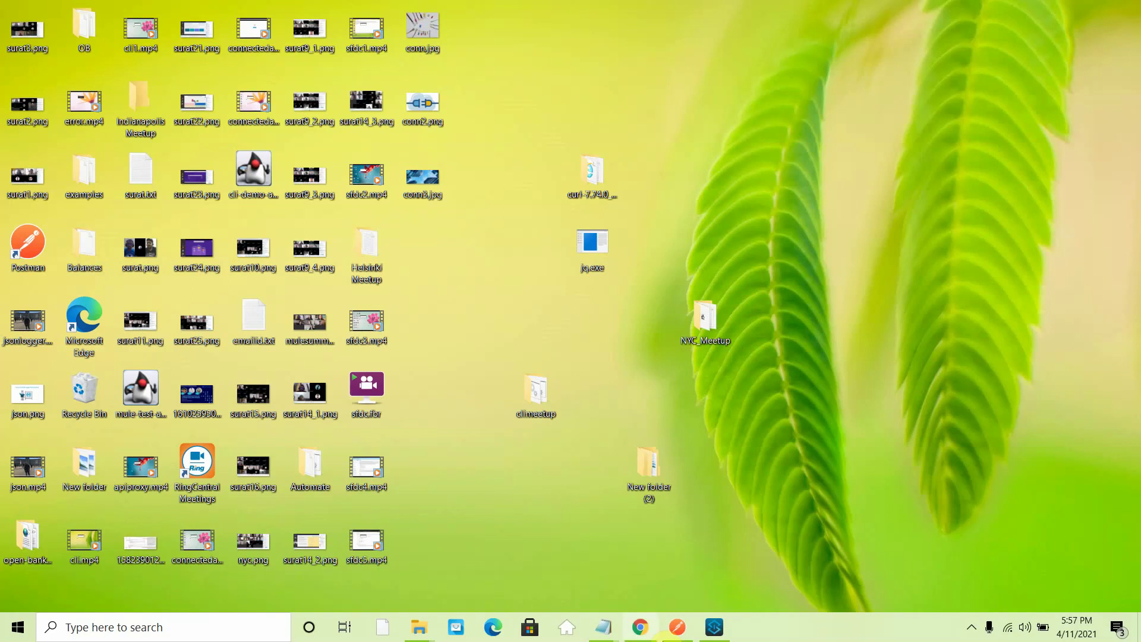
left_click(638, 629)
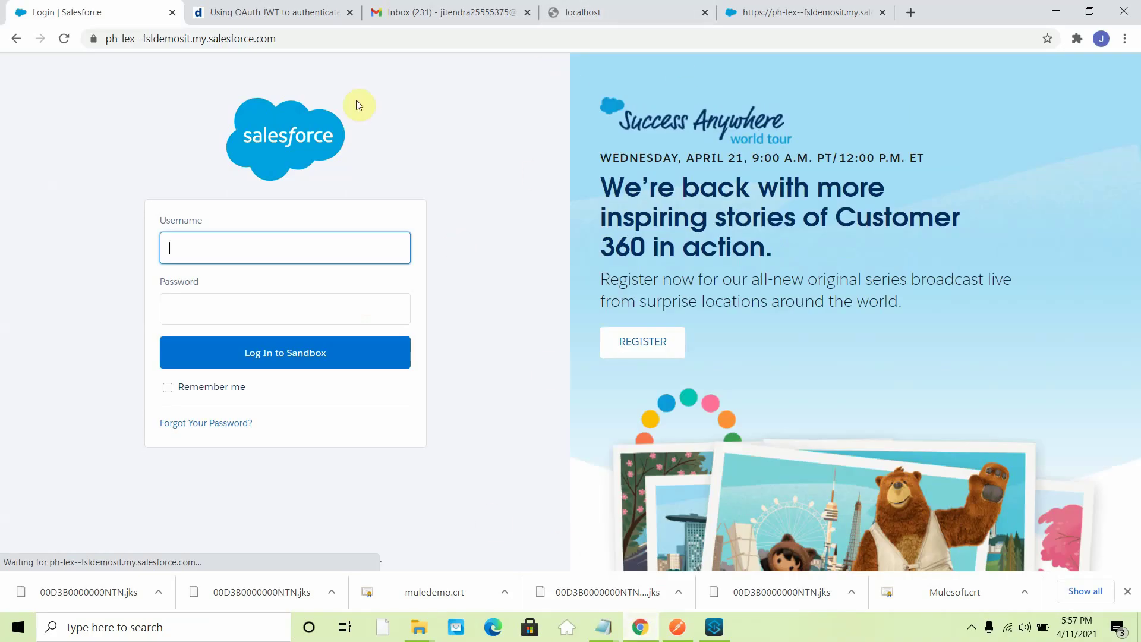
left_click(911, 14)
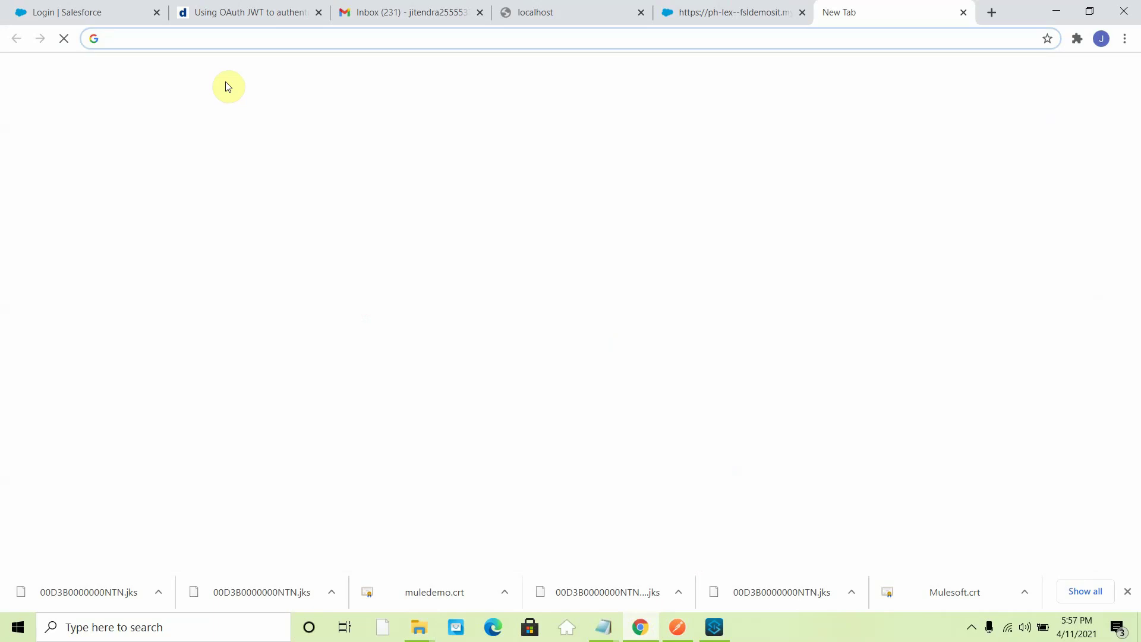
type("http://lo")
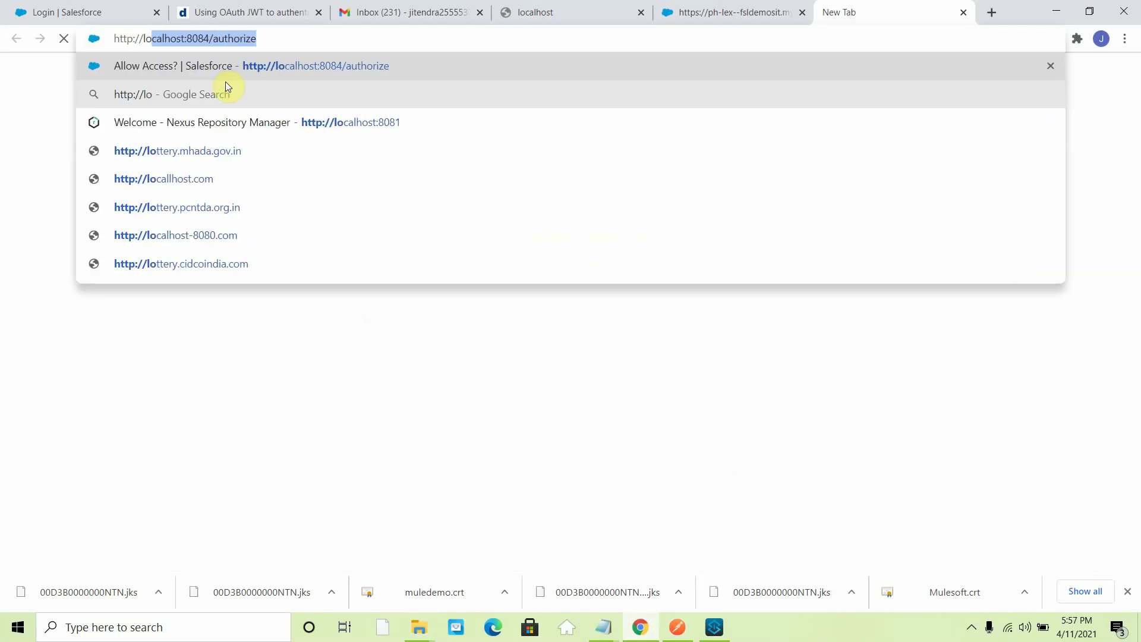
type("calhost:8084/authorize")
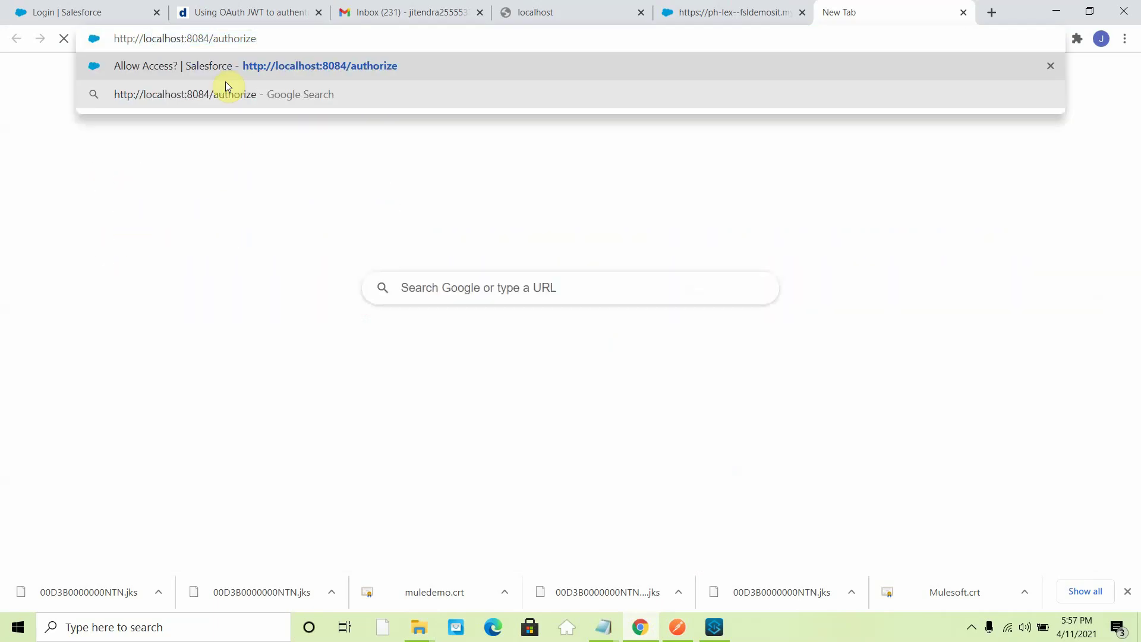
key("BackSpace")
key("BackSpace")
key("BackSpace")
key("BackSpace")
key("BackSpace")
key("BackSpace")
key("BackSpace")
key("BackSpace")
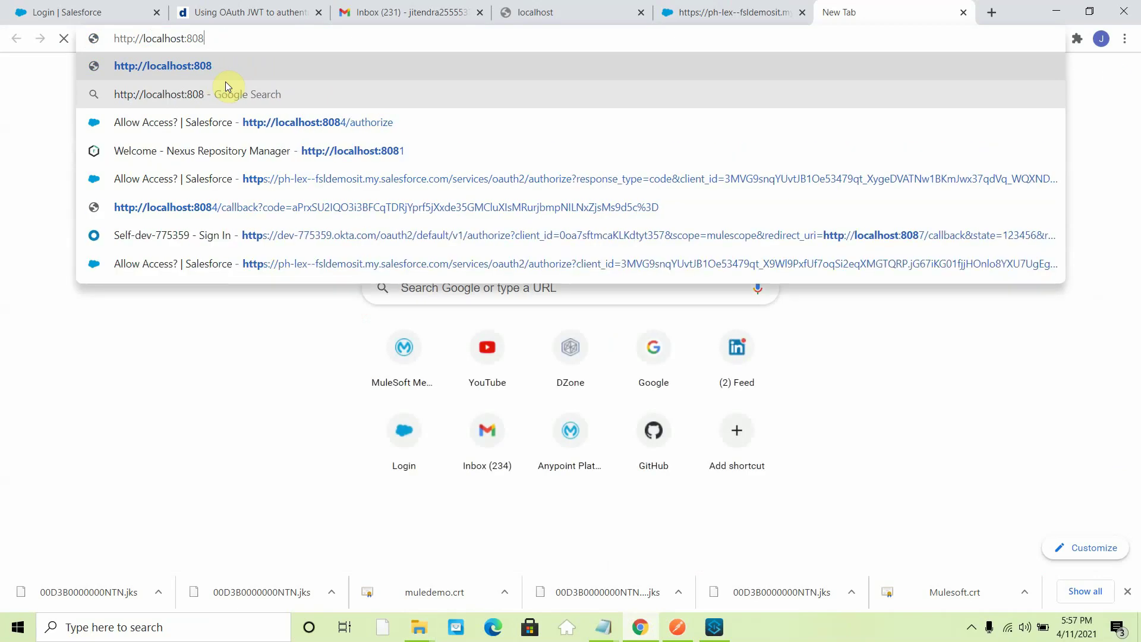
type("3/")
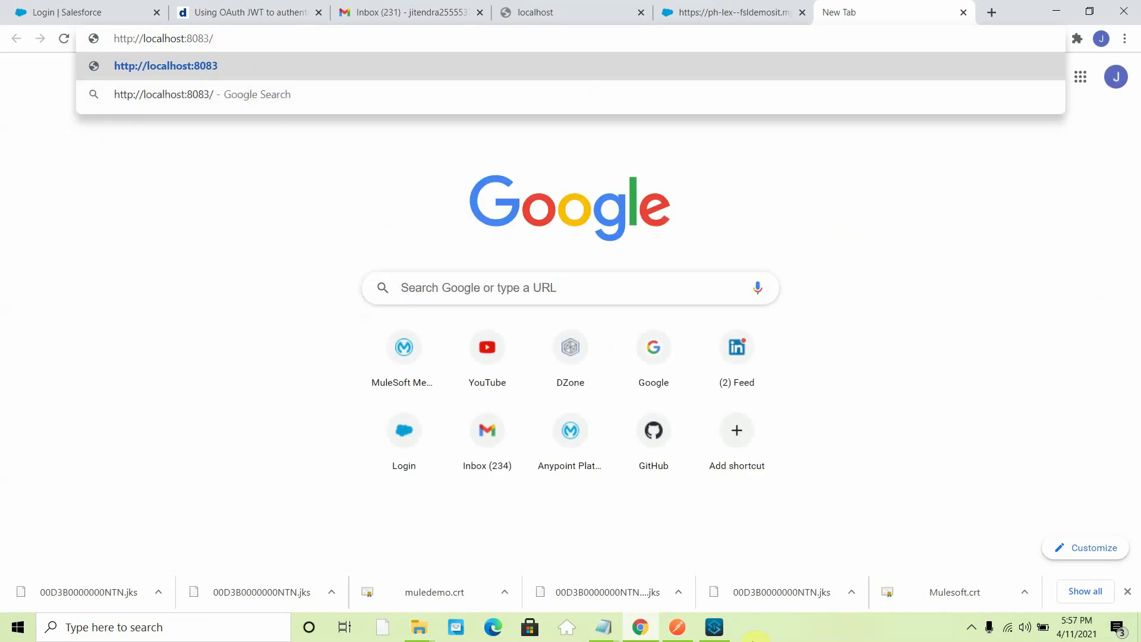
- Switch to Anypoint Studio and check the authorize path and callback settings in Salesforce_Composite_Config, leaving without changes
left_click(714, 627)
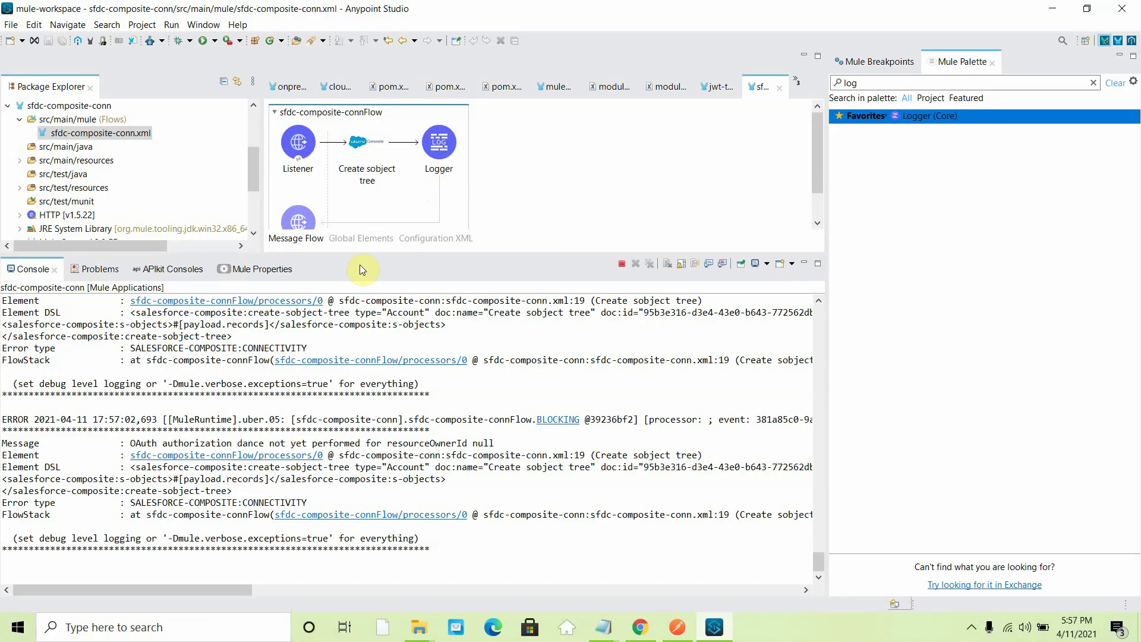
left_click(357, 241)
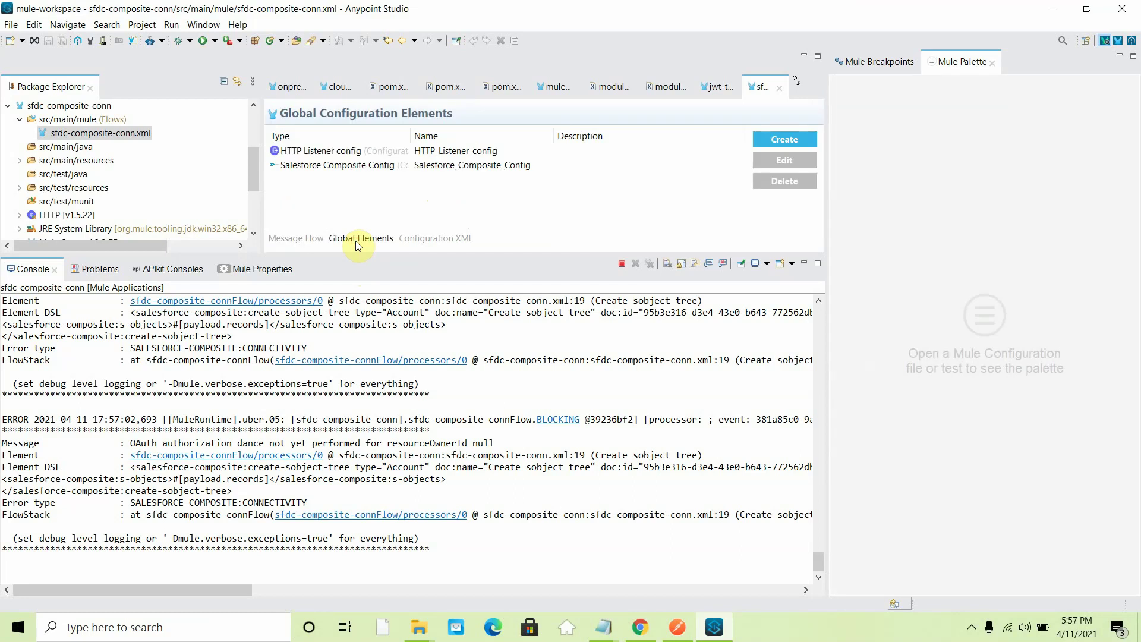
left_click(364, 168)
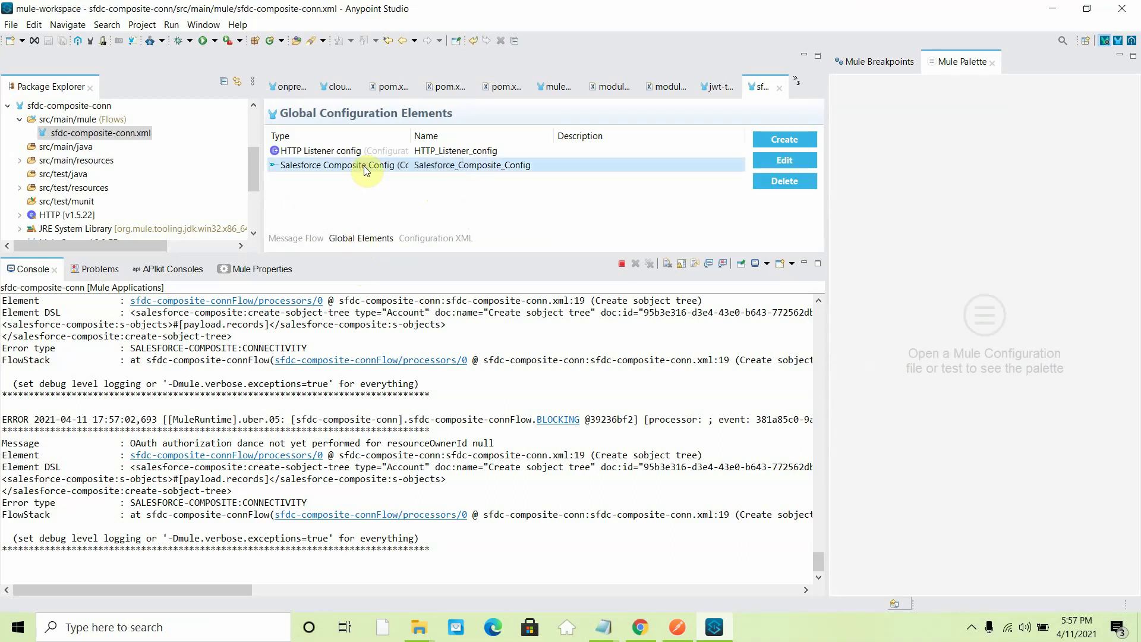
double_click(364, 168)
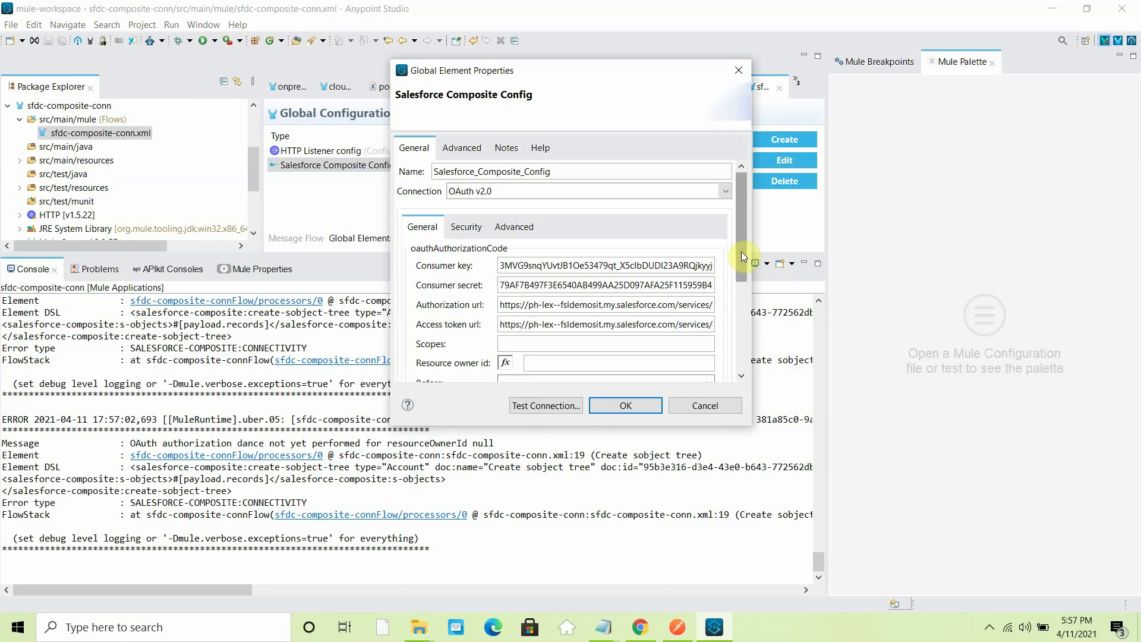
left_click_drag(740, 251, 747, 365)
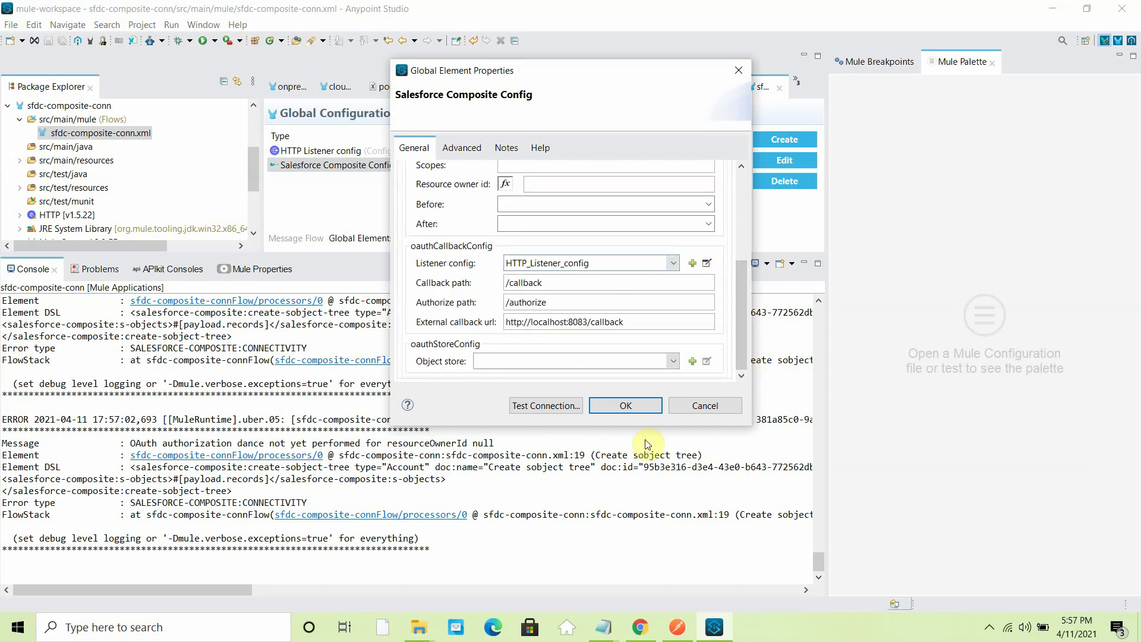
left_click(690, 410)
left_click(643, 628)
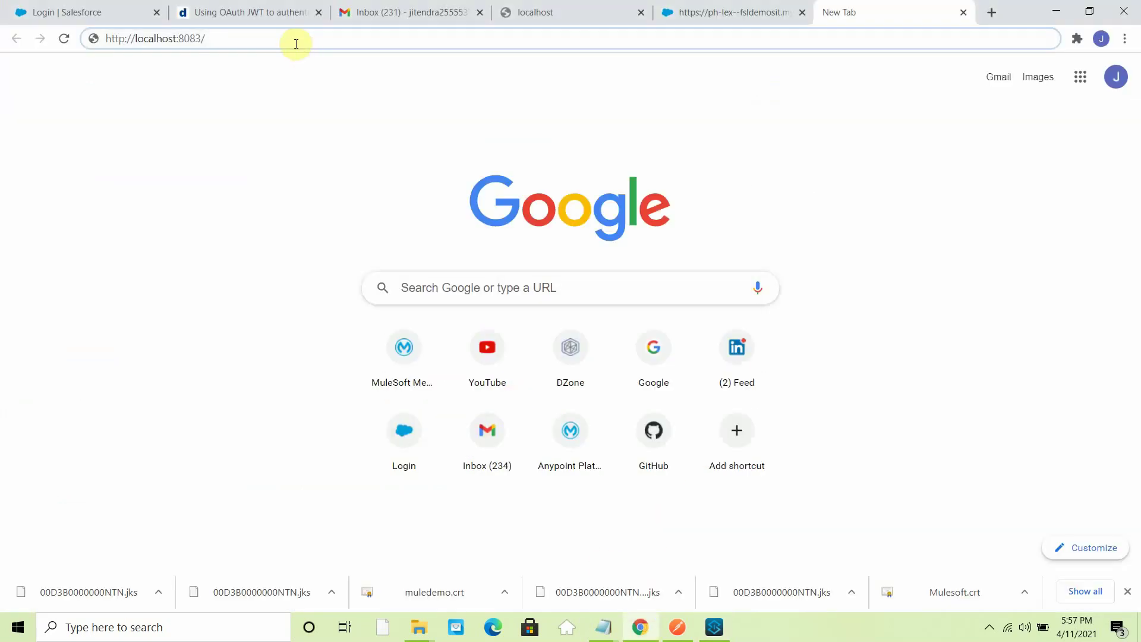
type("authorize")
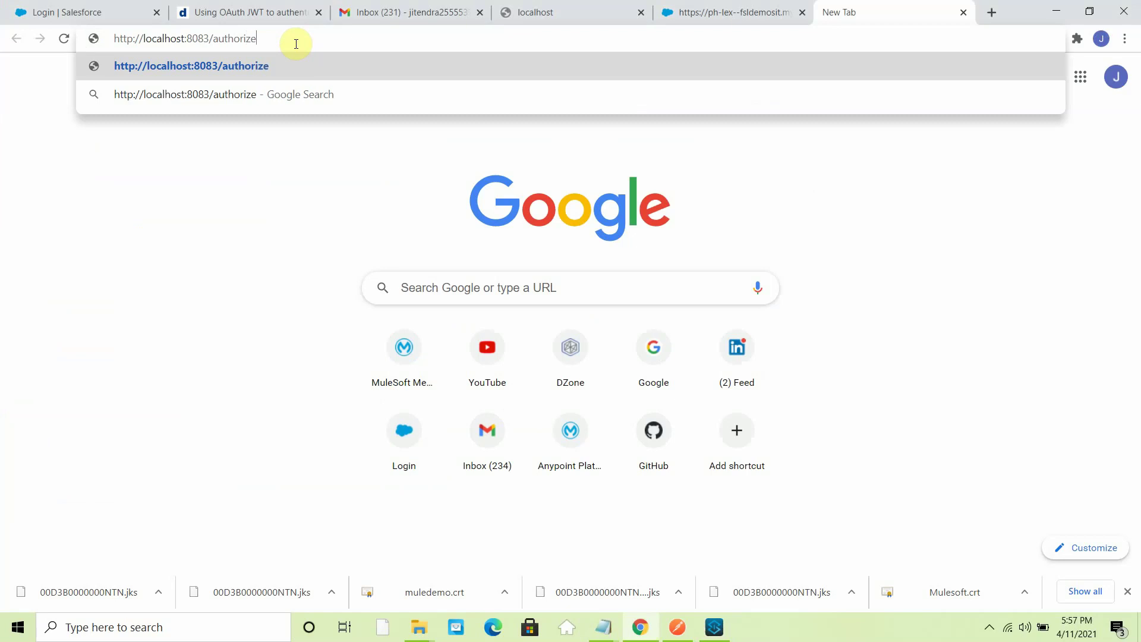
key("Return")
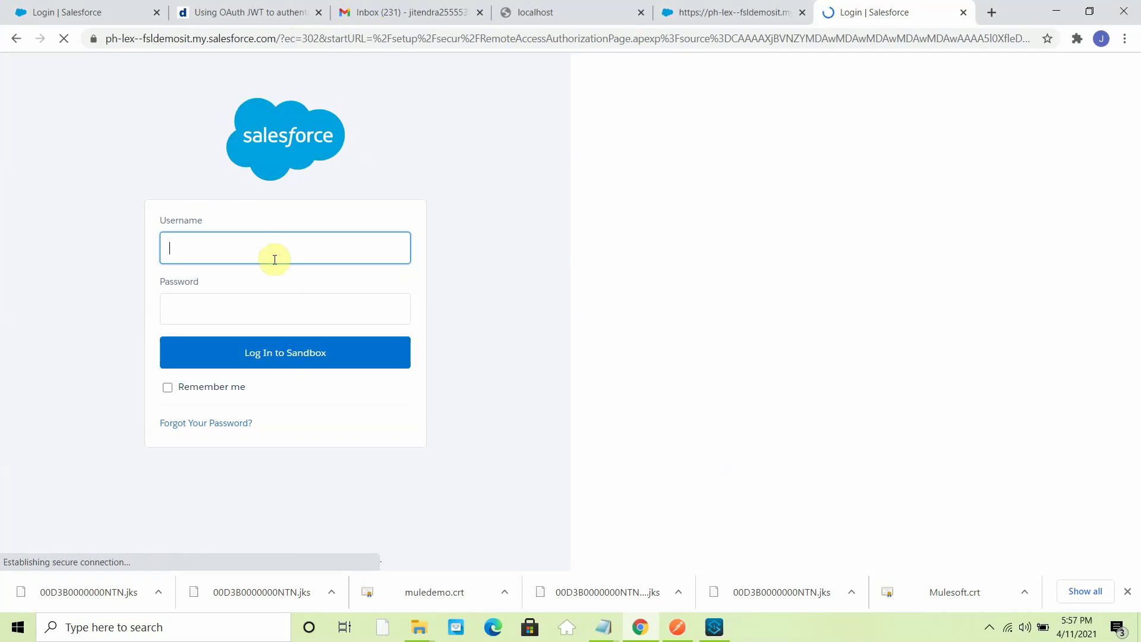
- Log in to the Salesforce sandbox with the saved account username and the account password
left_click(271, 254)
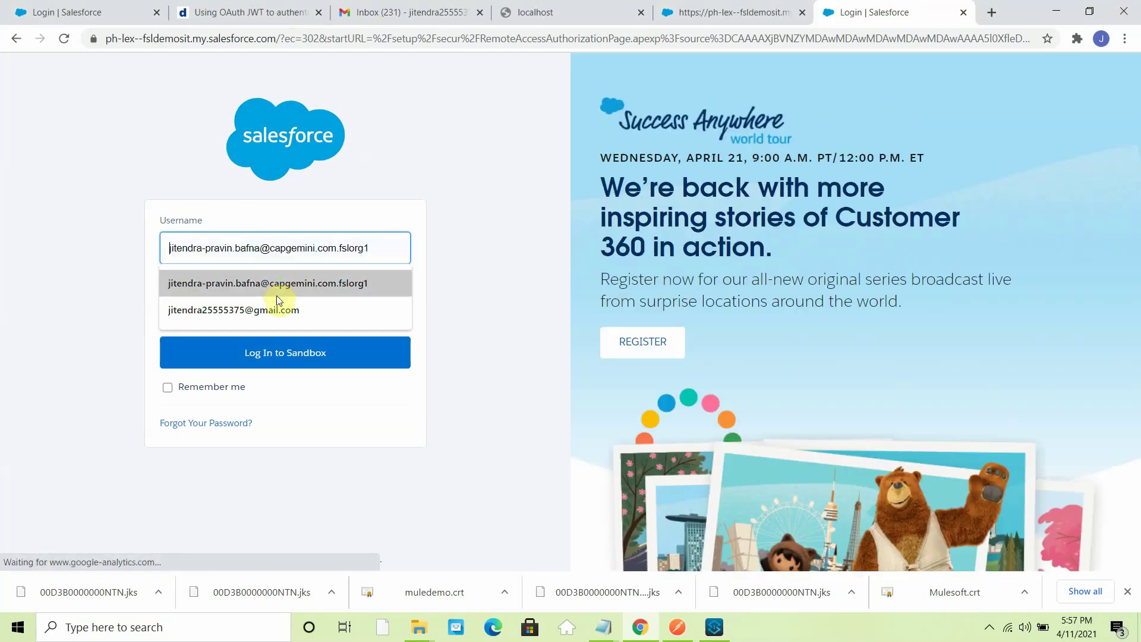
left_click(273, 284)
left_click(249, 312)
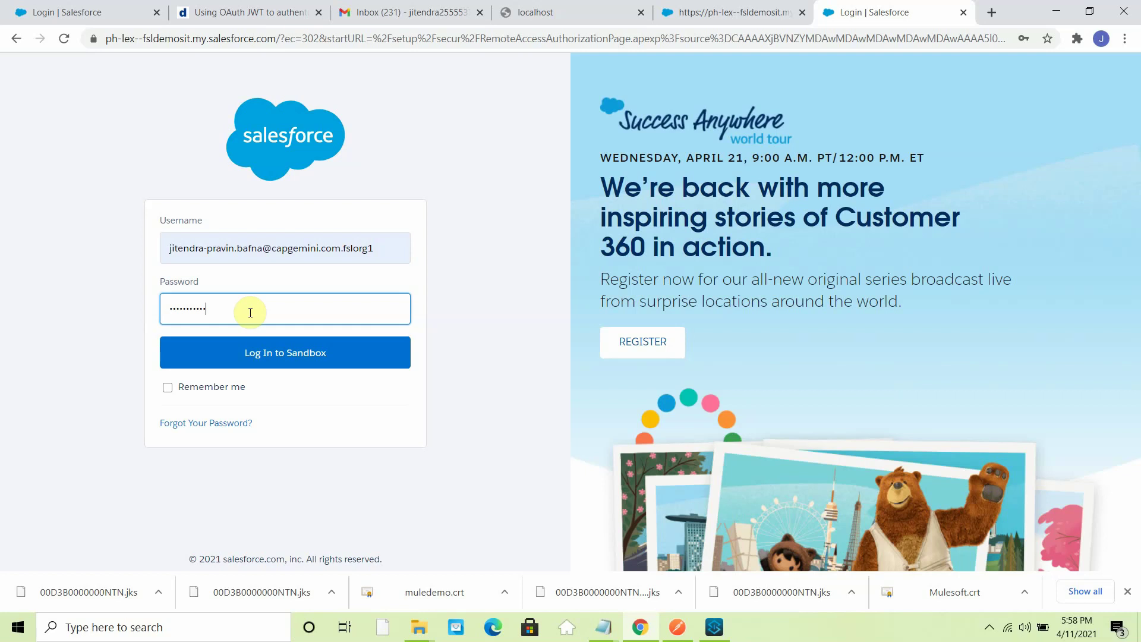
left_click(262, 358)
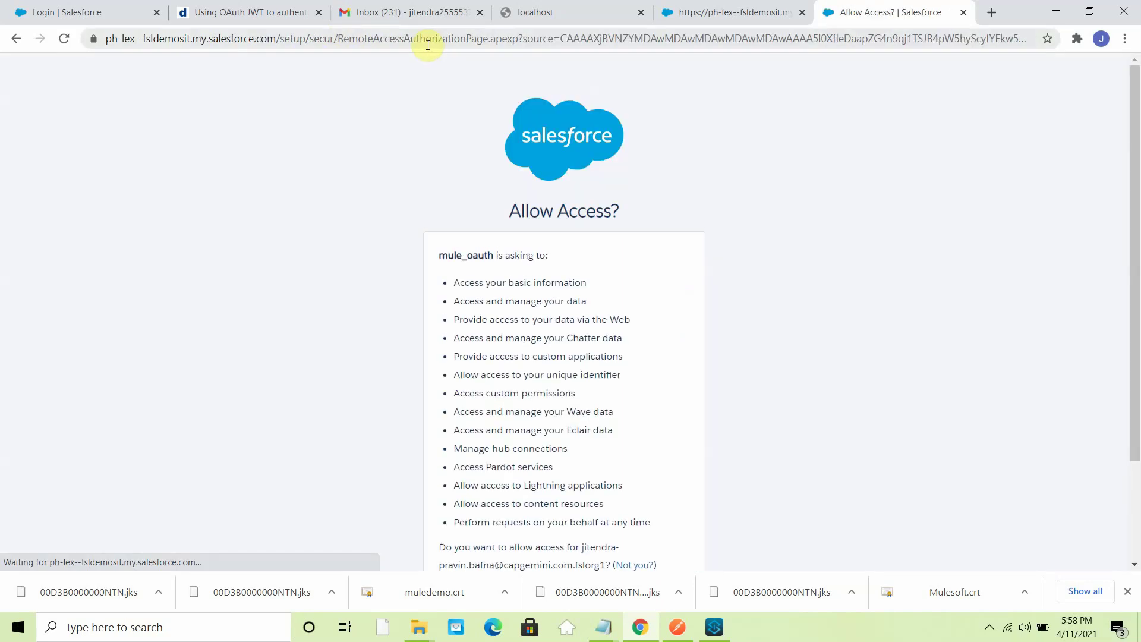
- Allow the access requested by mule_oauth and check the message on the callback page
scroll(579, 315, "down", 2)
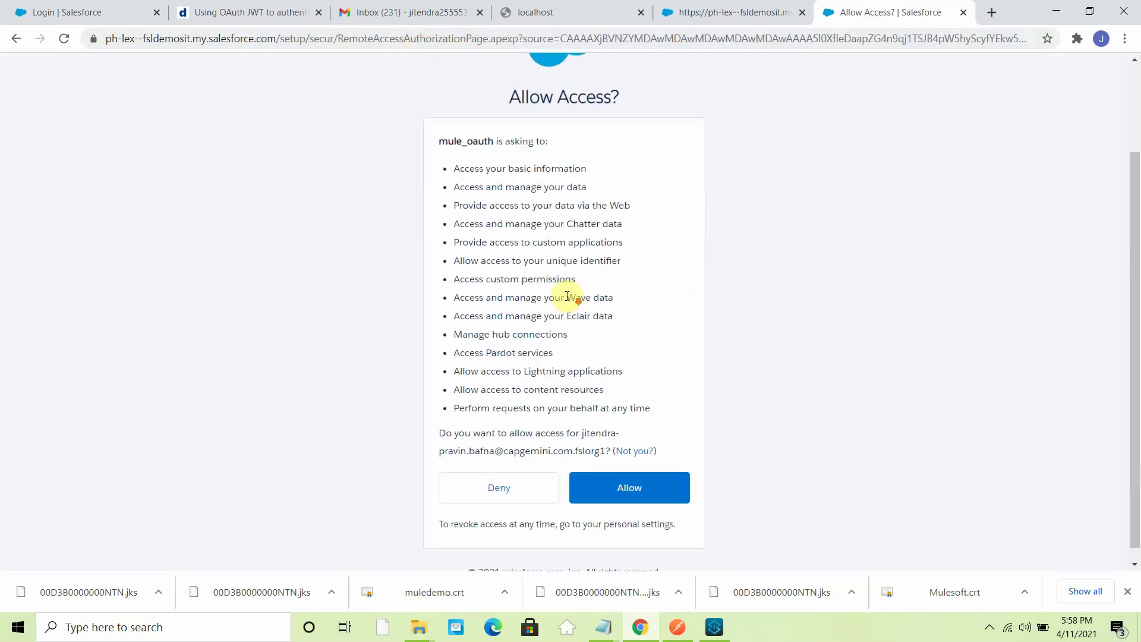
left_click(611, 483)
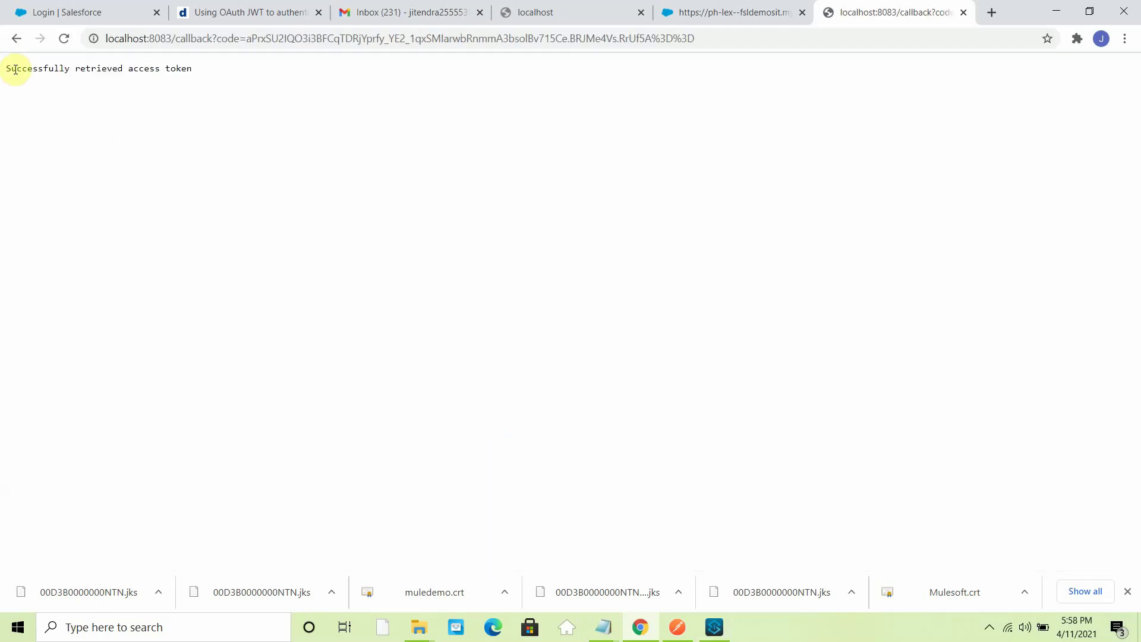
left_click_drag(7, 68, 244, 74)
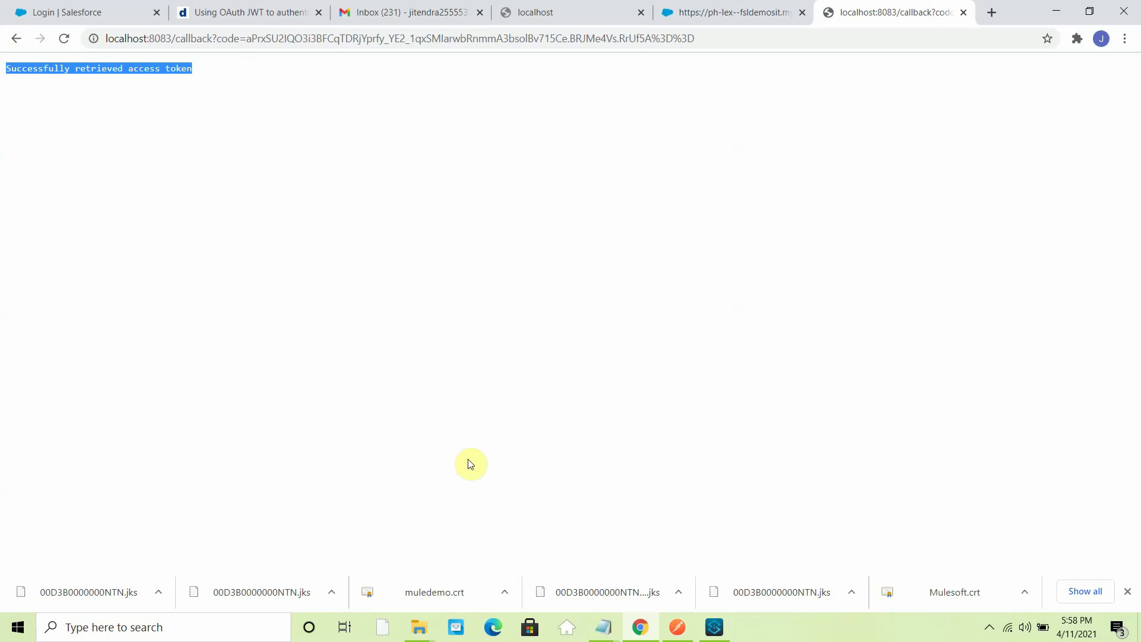
left_click(677, 627)
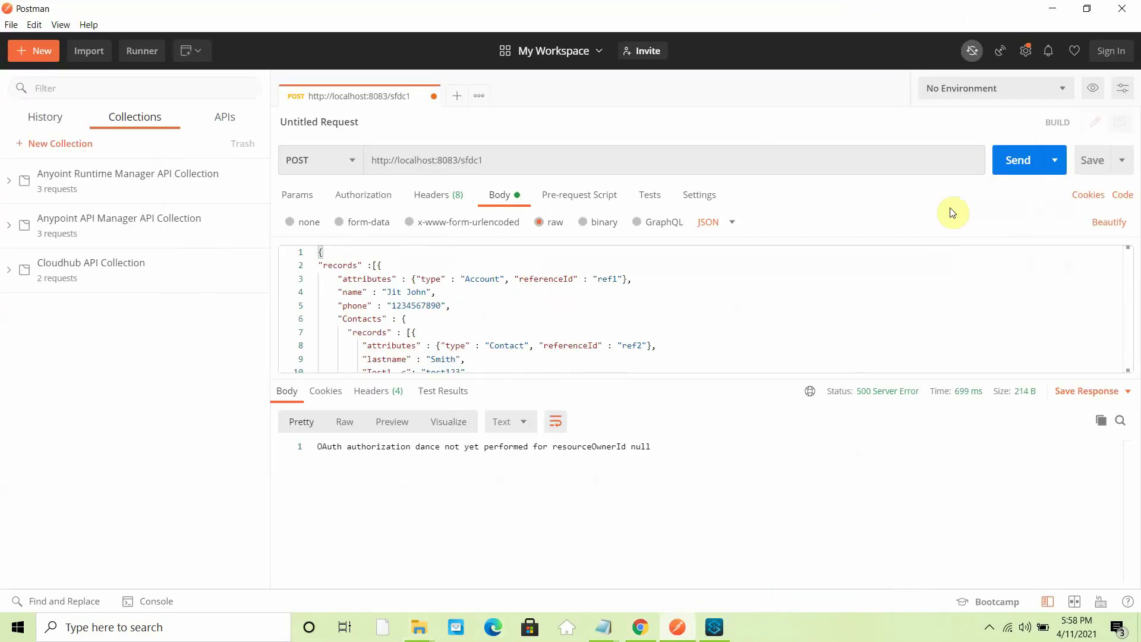
left_click(1013, 161)
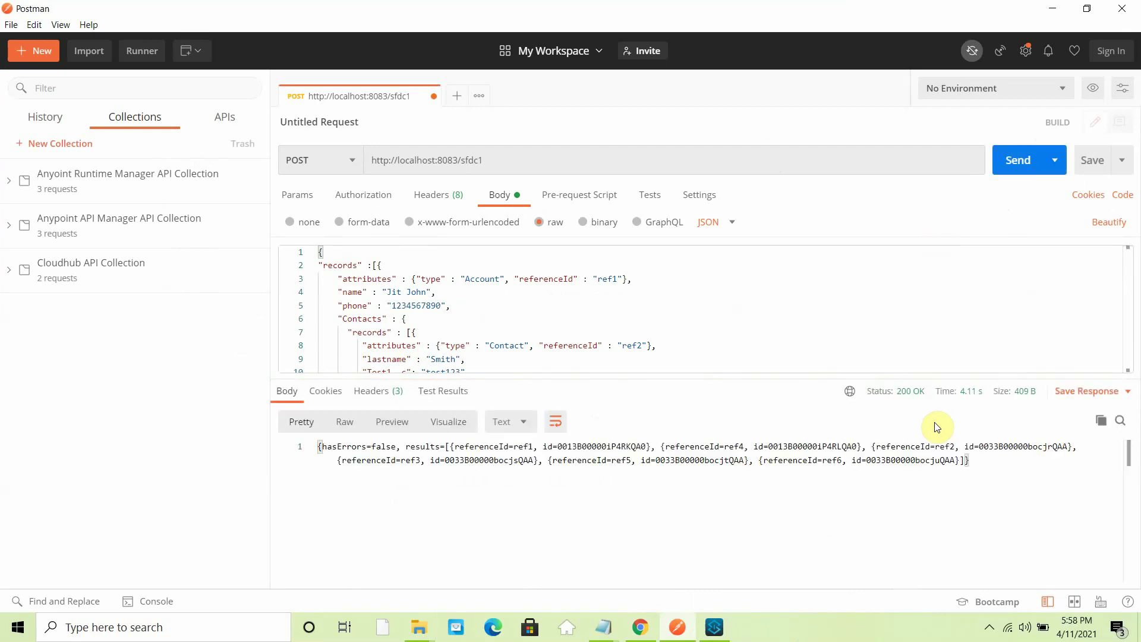
- Switch to Anypoint Studio, review the OAuth v2.0 connection settings of Salesforce_Composite_Config and accept the dialog
left_click(724, 636)
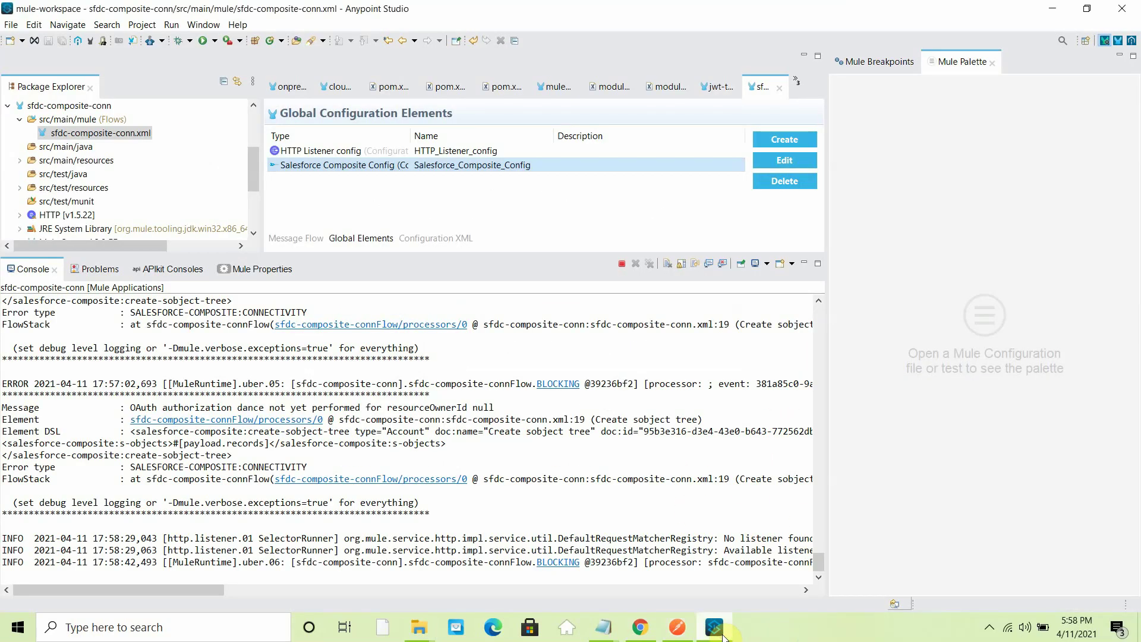
double_click(372, 166)
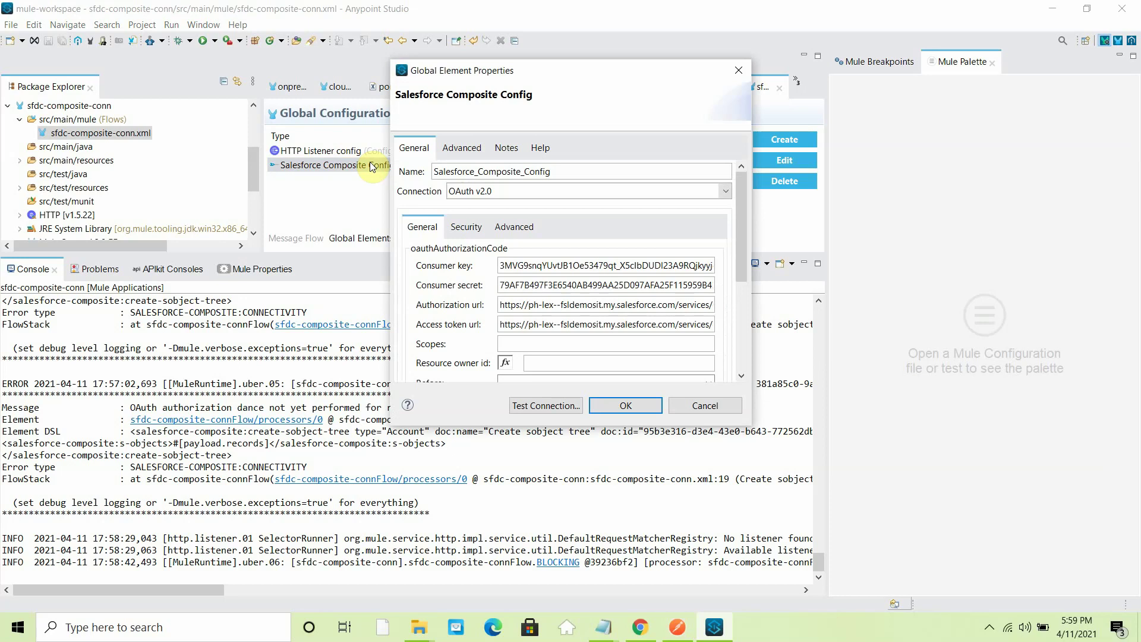
left_click(625, 406)
- Return to the message flow and enlarge the editor area to show the whole sfdc-composite-connFlow
left_click(277, 239)
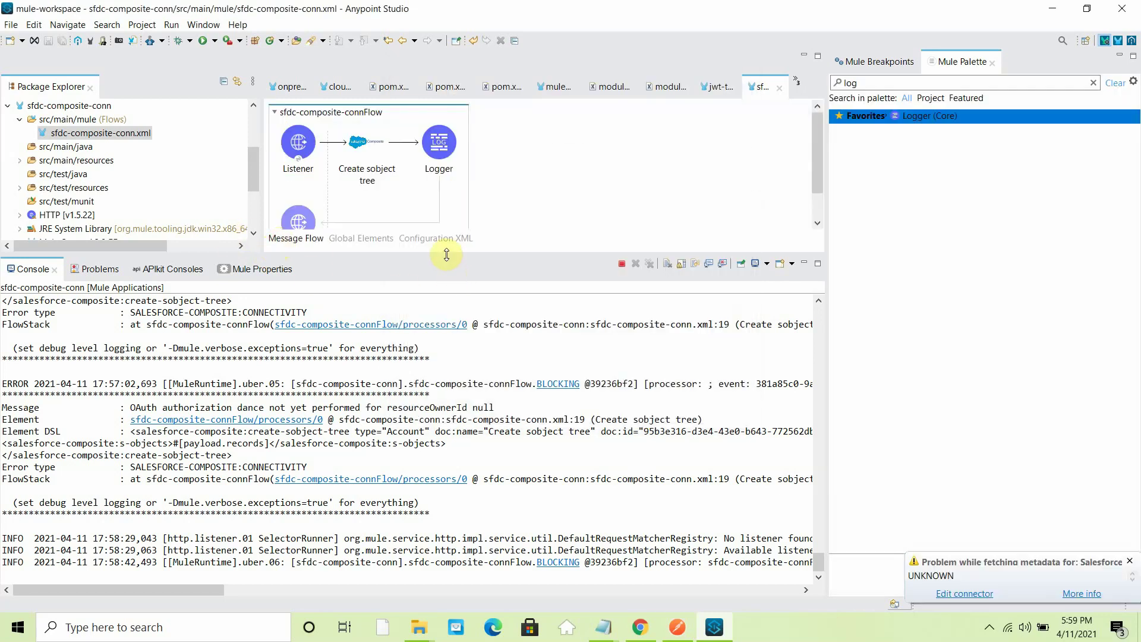
left_click_drag(446, 255, 456, 309)
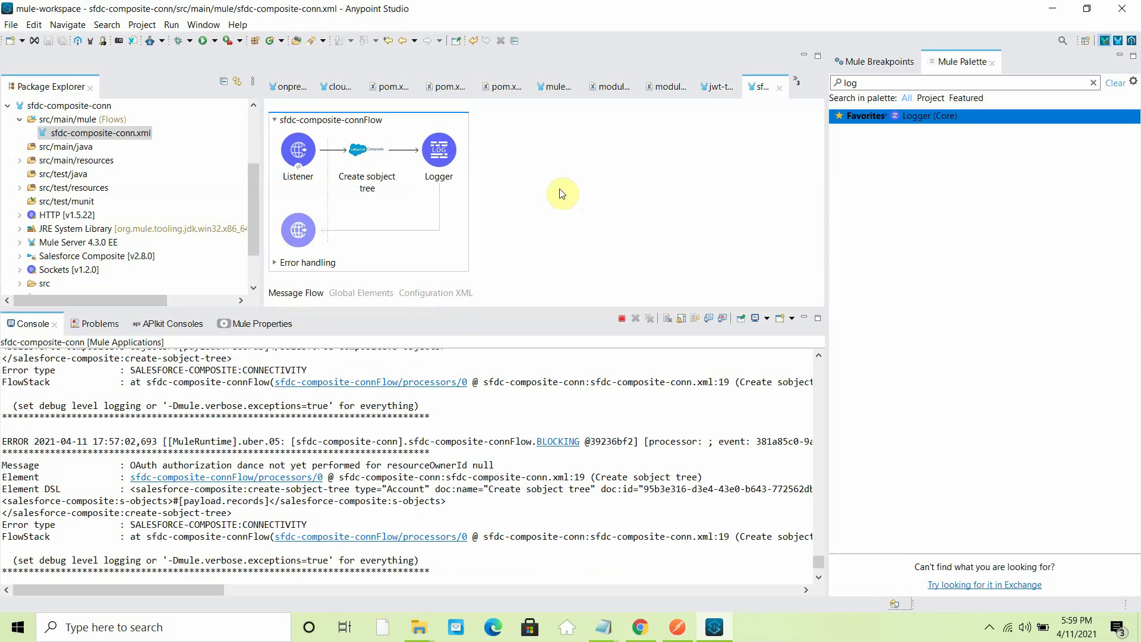
left_click(990, 628)
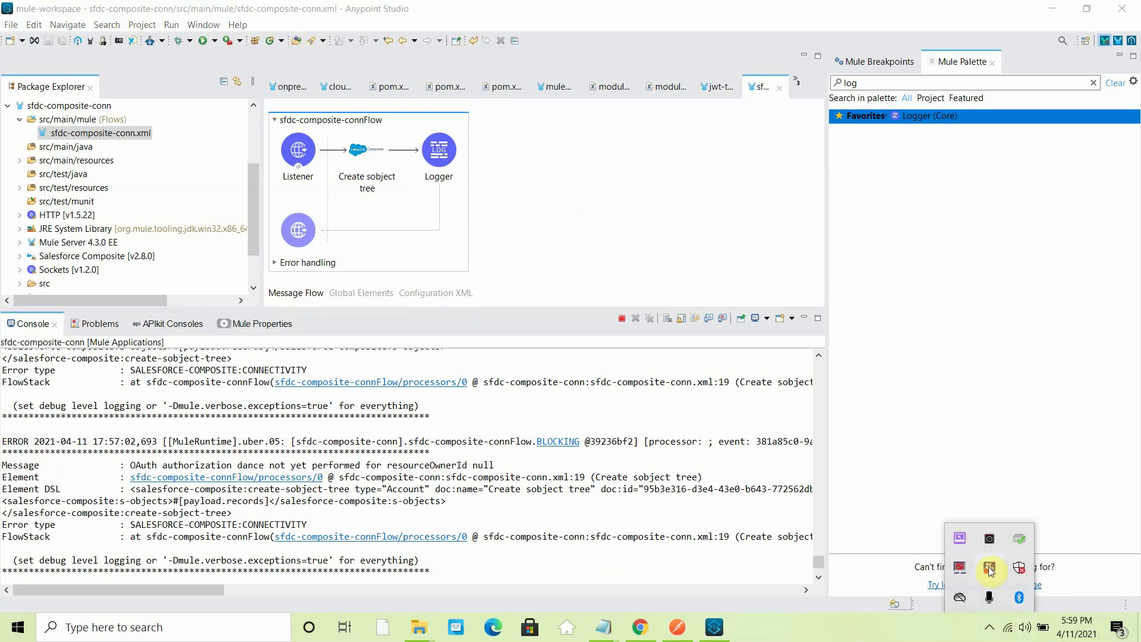